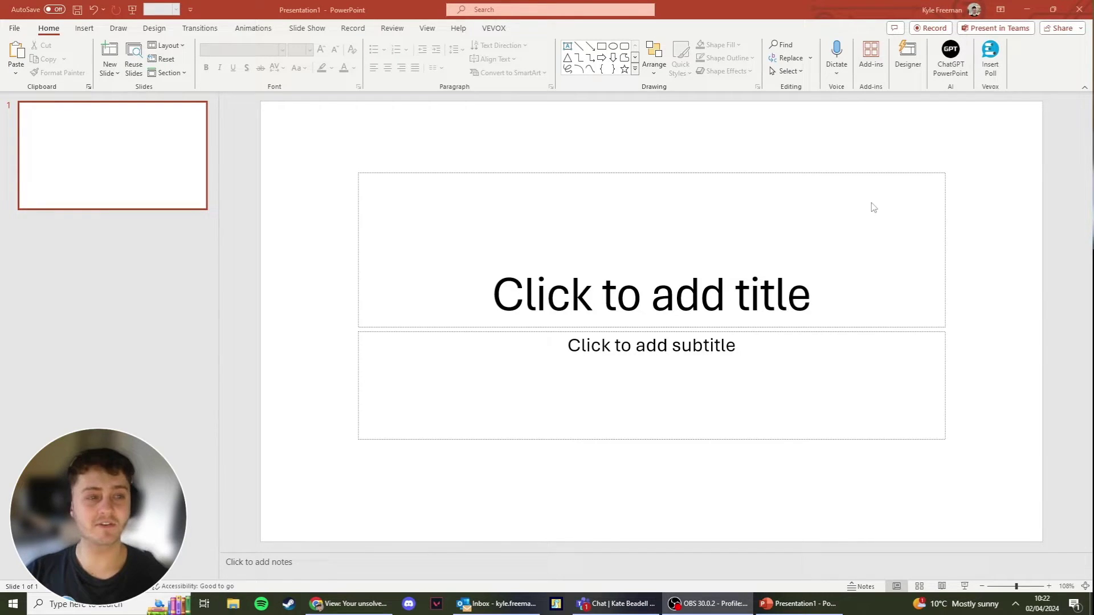
# Step: Search the Office add-ins store for 'vevox' and add Vevox for PowerPoint
pyautogui.click(873, 55)
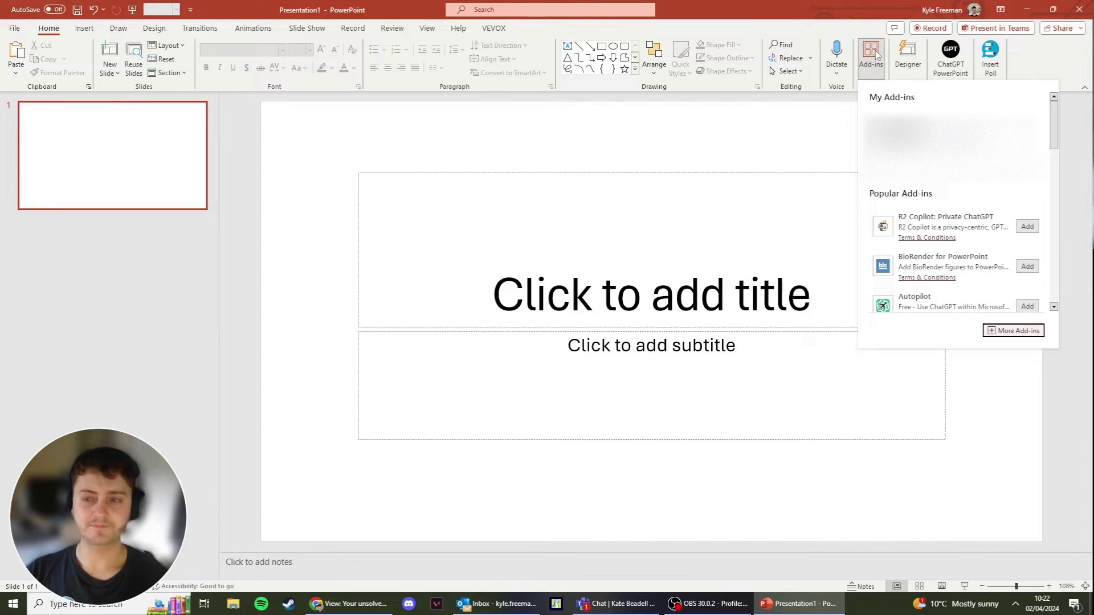
pyautogui.click(1018, 331)
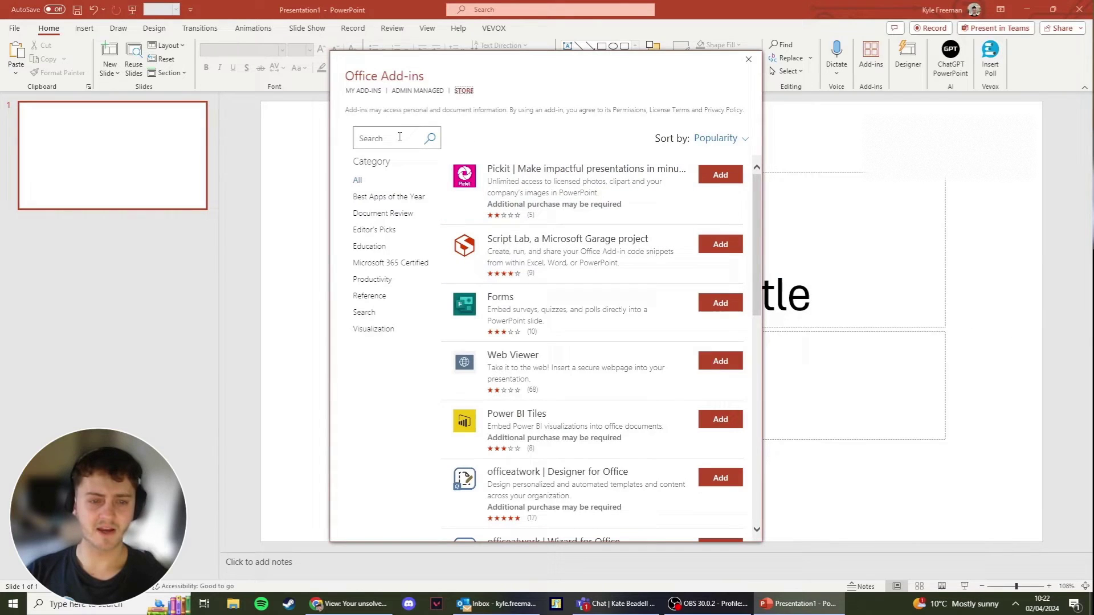
pyautogui.click(400, 135)
pyautogui.write('vevox')
pyautogui.press('Return')
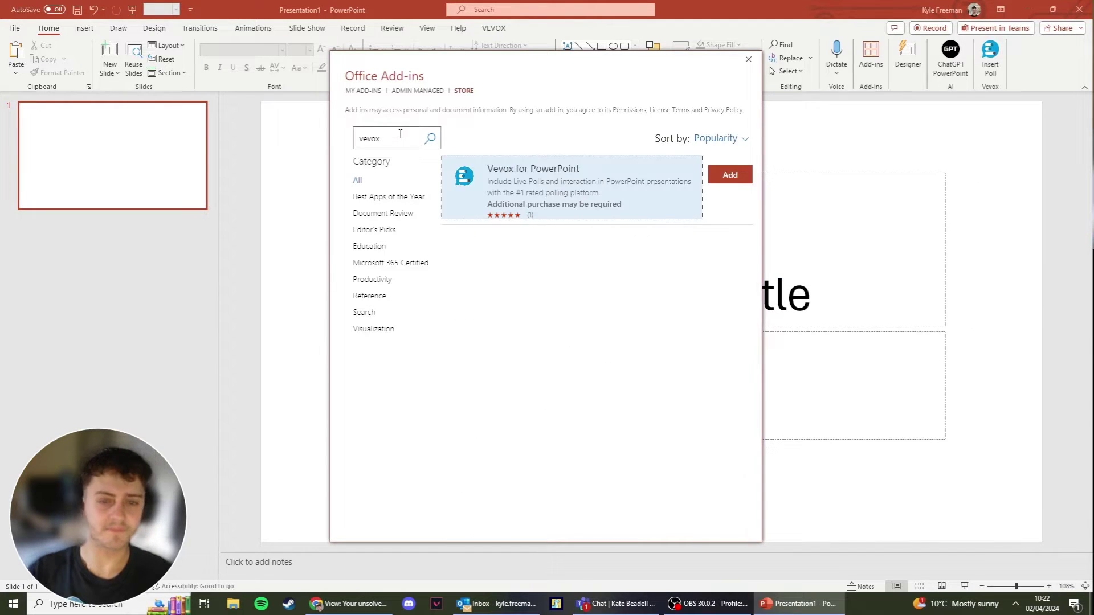
pyautogui.click(729, 179)
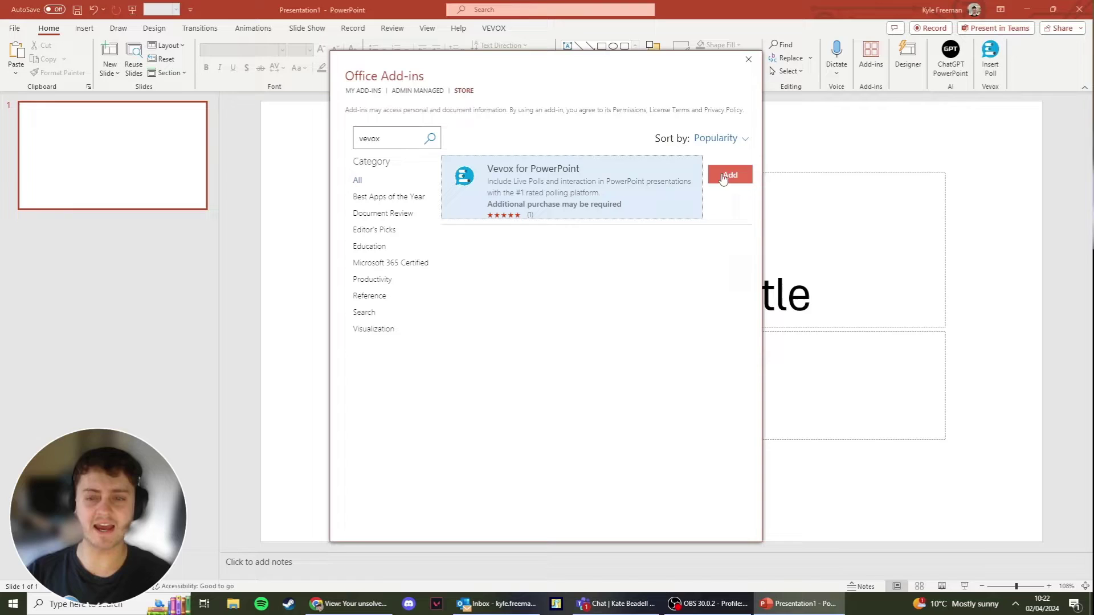
pyautogui.click(748, 59)
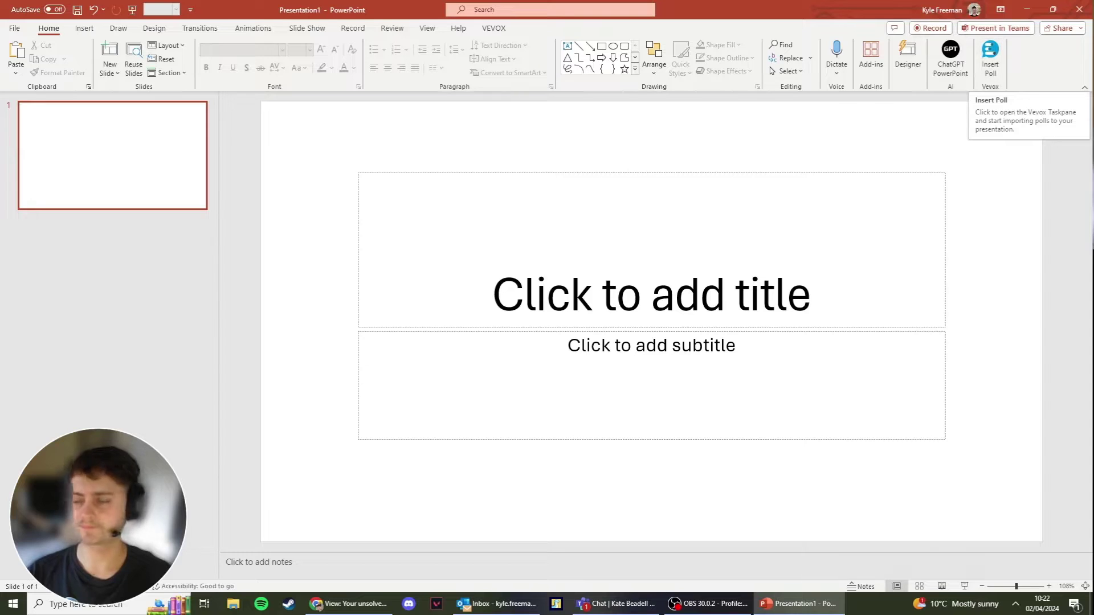
# Step: Sign in to the Vevox pane and connect the 'Beginners Guide to Vevox' session
pyautogui.click(992, 60)
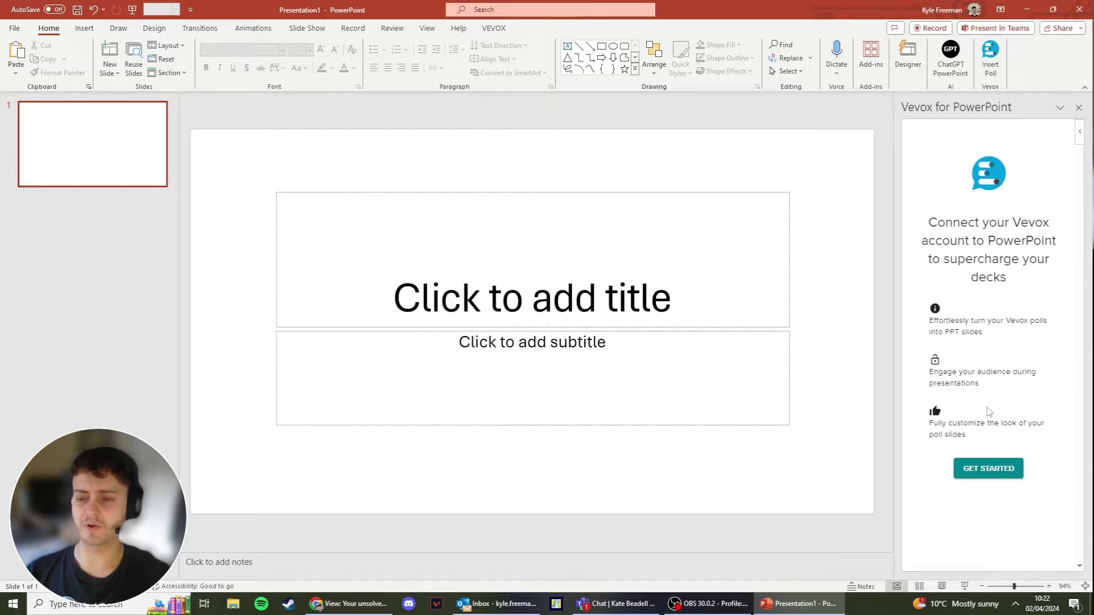
pyautogui.click(989, 469)
pyautogui.click(560, 234)
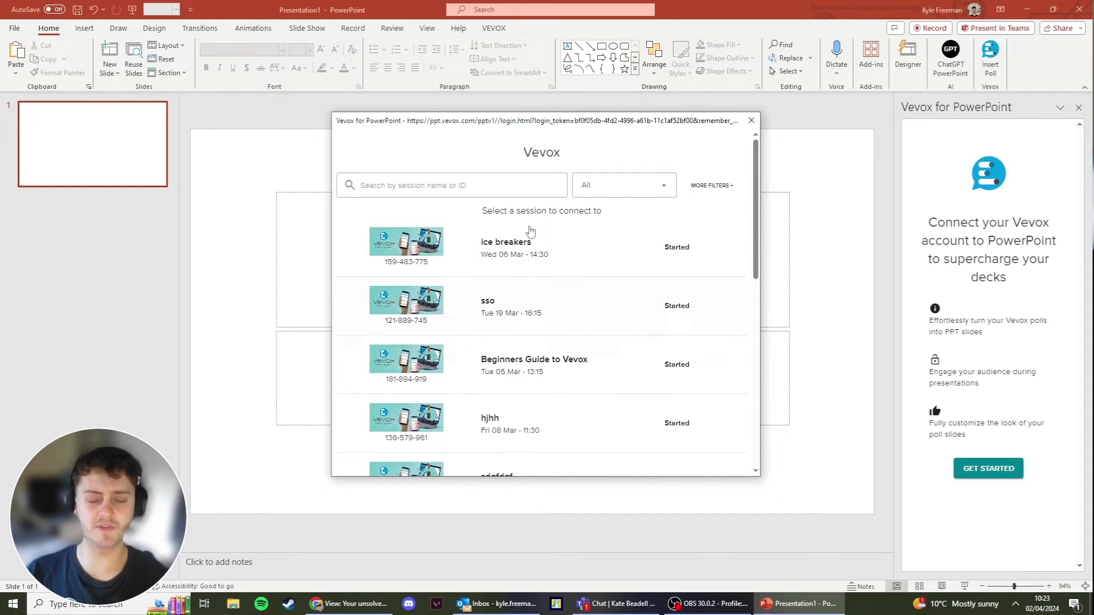
pyautogui.scroll(-1, 530, 272)
pyautogui.scroll(-2, 531, 271)
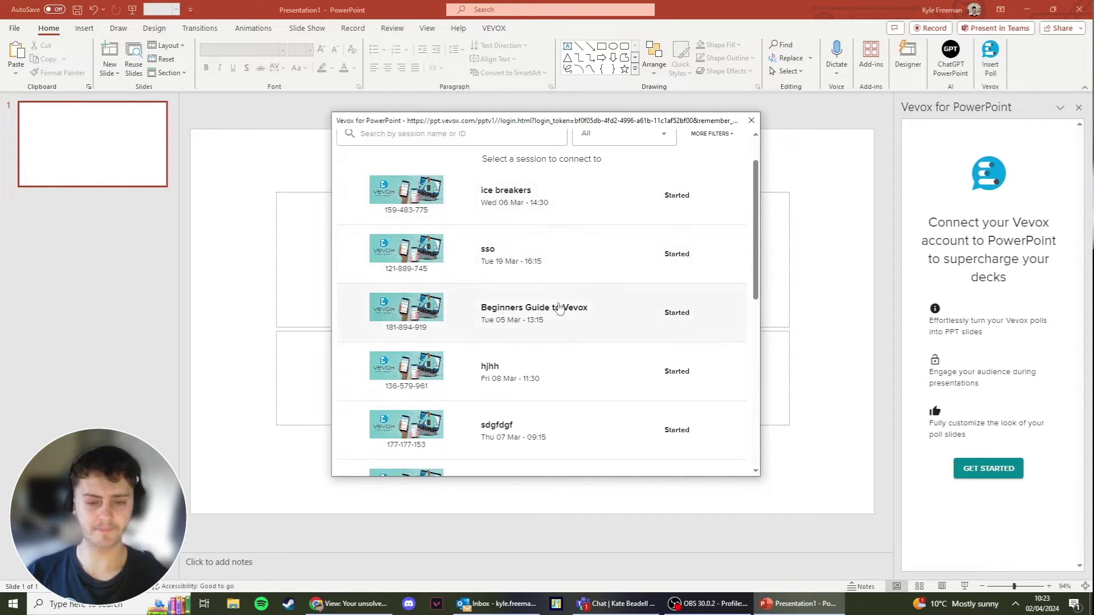
pyautogui.click(556, 303)
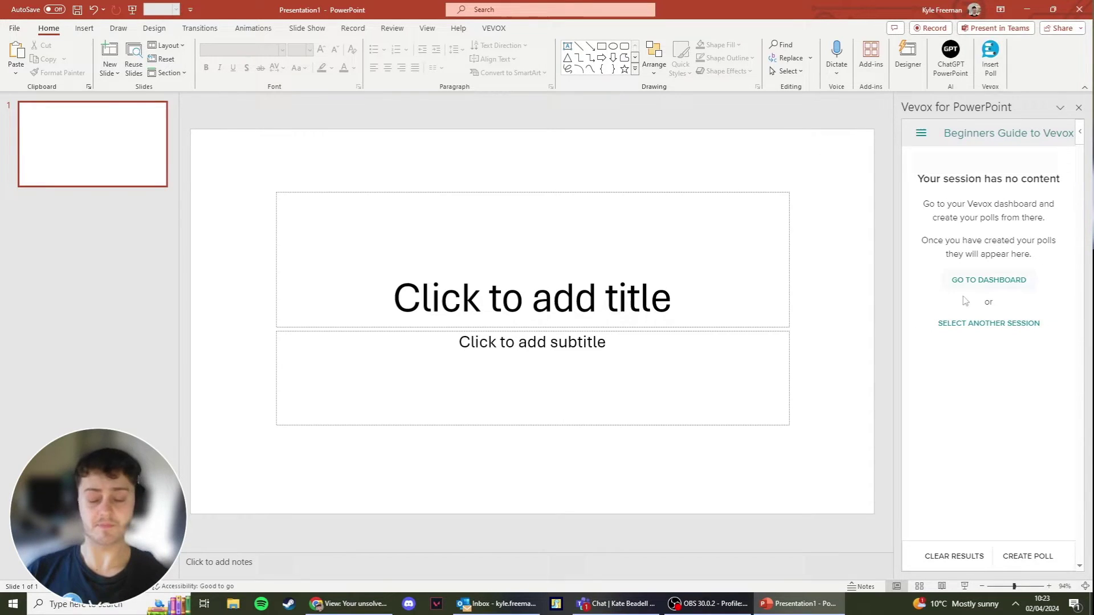
pyautogui.click(1026, 554)
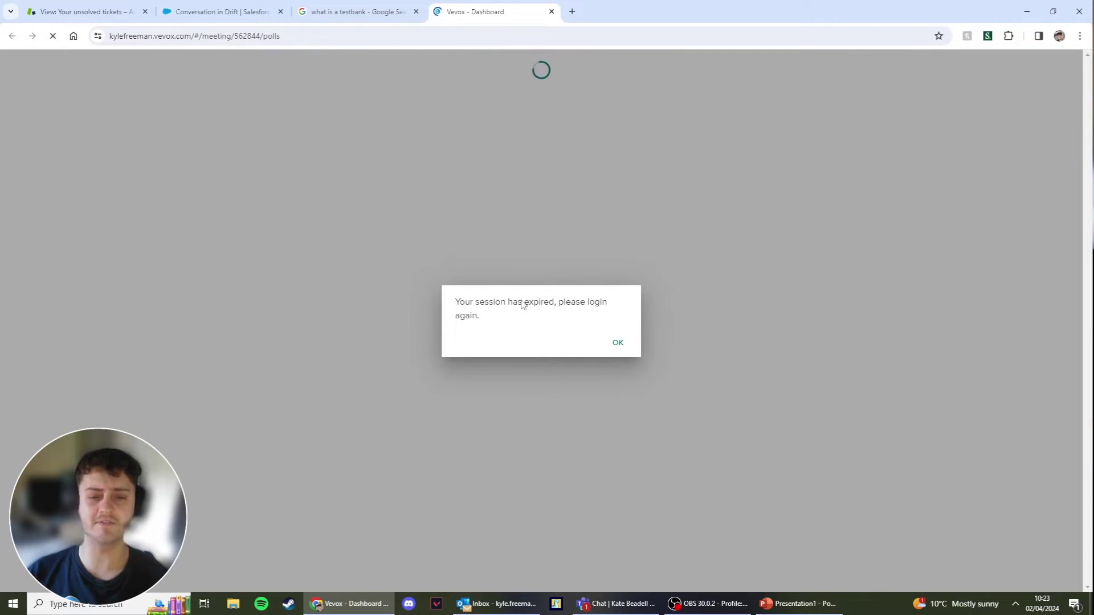
# Step: Dismiss the session-expired notice on the Vevox dashboard
pyautogui.click(617, 340)
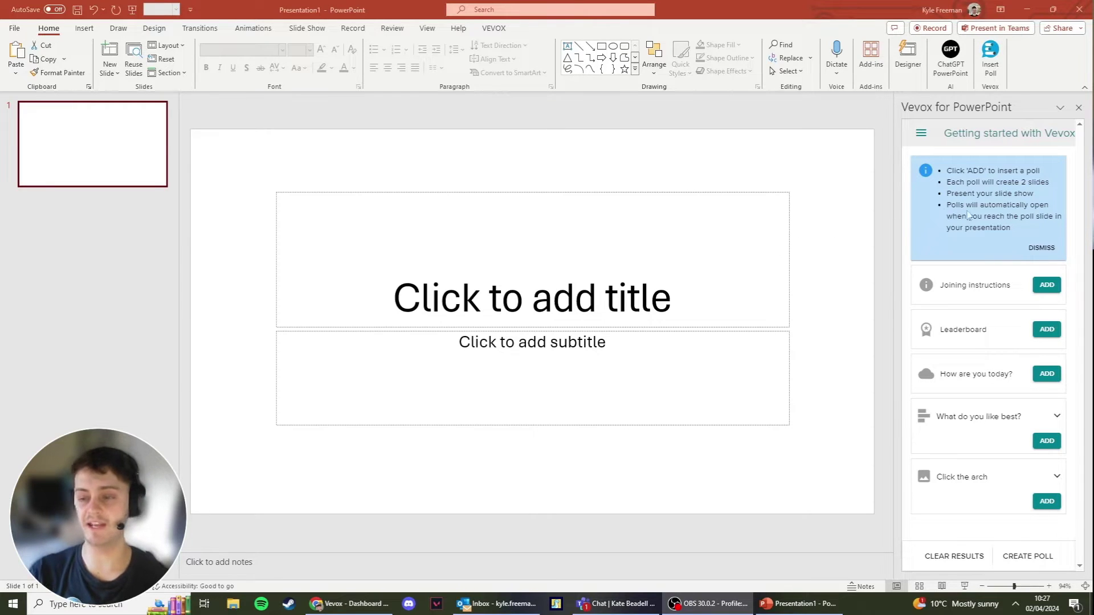
# Step: Add the Vevox joining-instructions slide and delete the blank title slide
pyautogui.click(1047, 290)
pyautogui.click(120, 132)
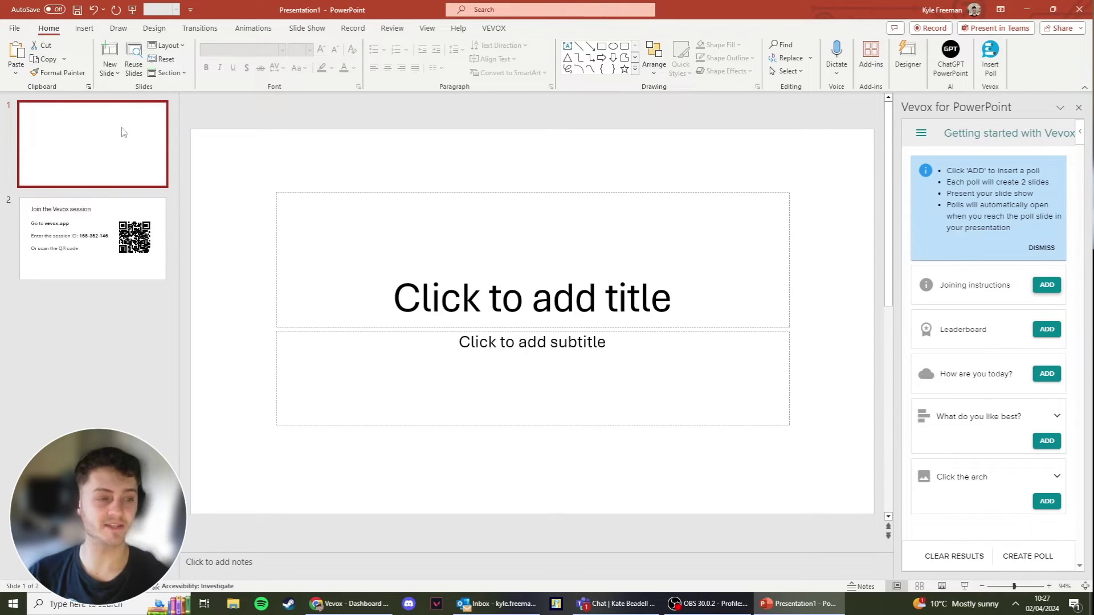
pyautogui.press('Delete')
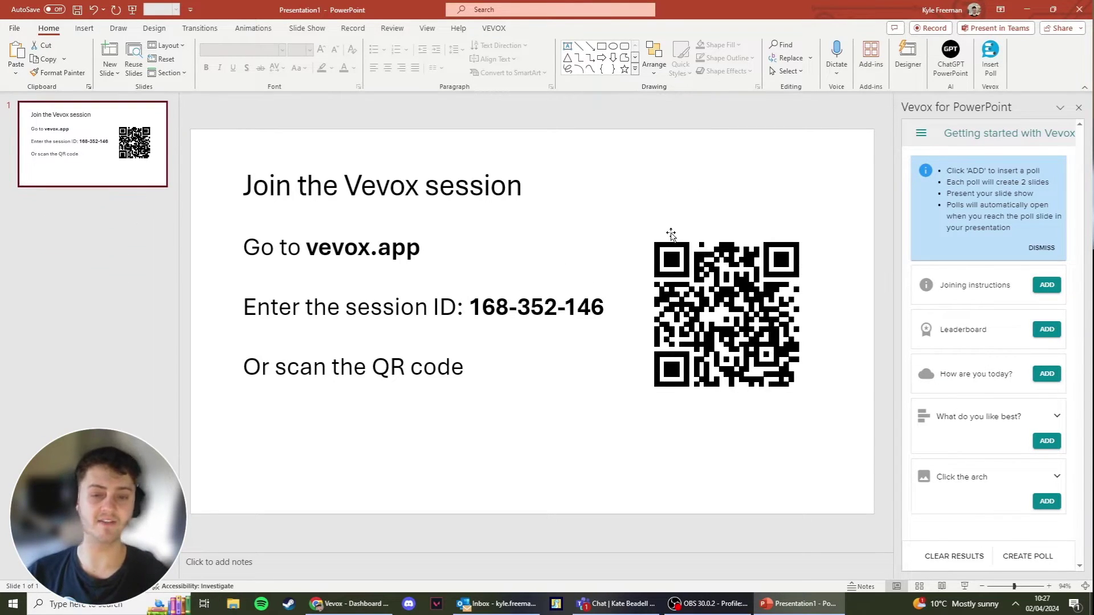
pyautogui.click(111, 247)
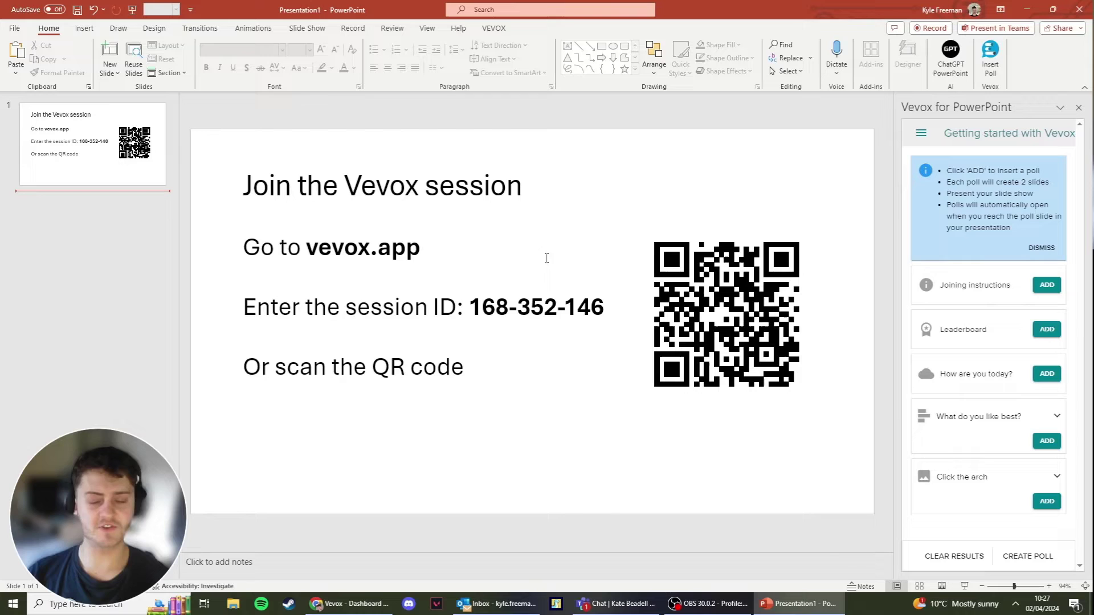
# Step: Add the 'How are you today?' poll and review its question and results slides
pyautogui.click(1041, 377)
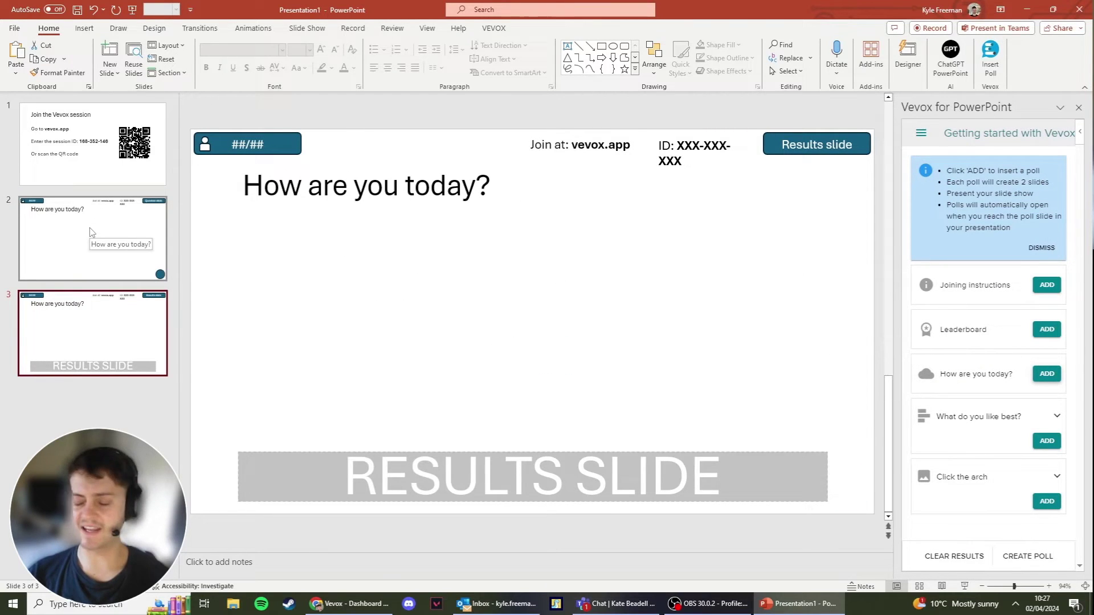
pyautogui.click(91, 232)
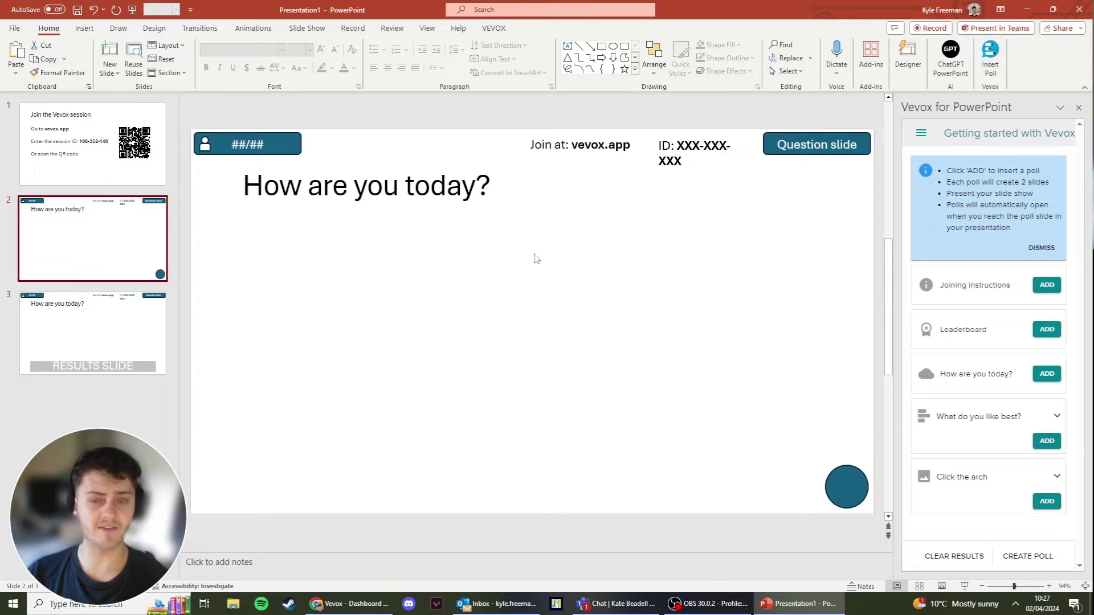
pyautogui.click(83, 342)
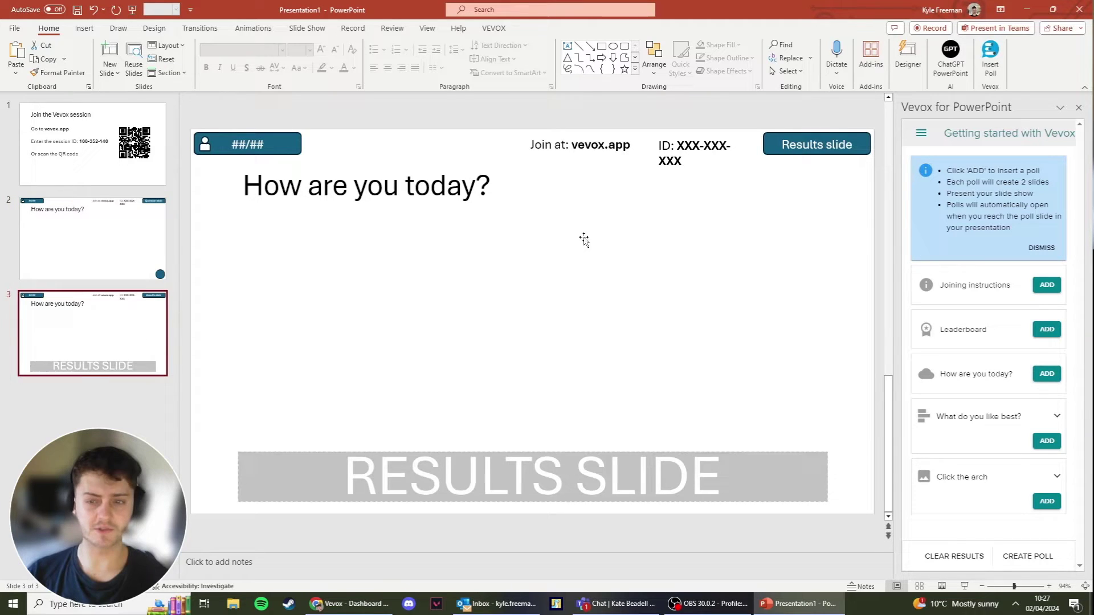
pyautogui.press('Up')
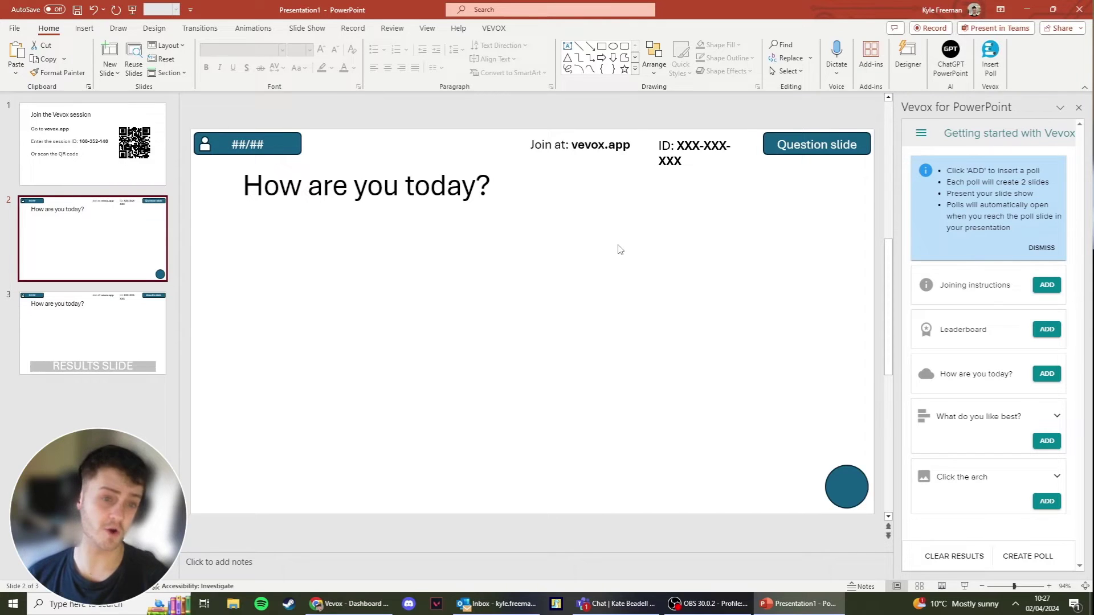
pyautogui.click(63, 331)
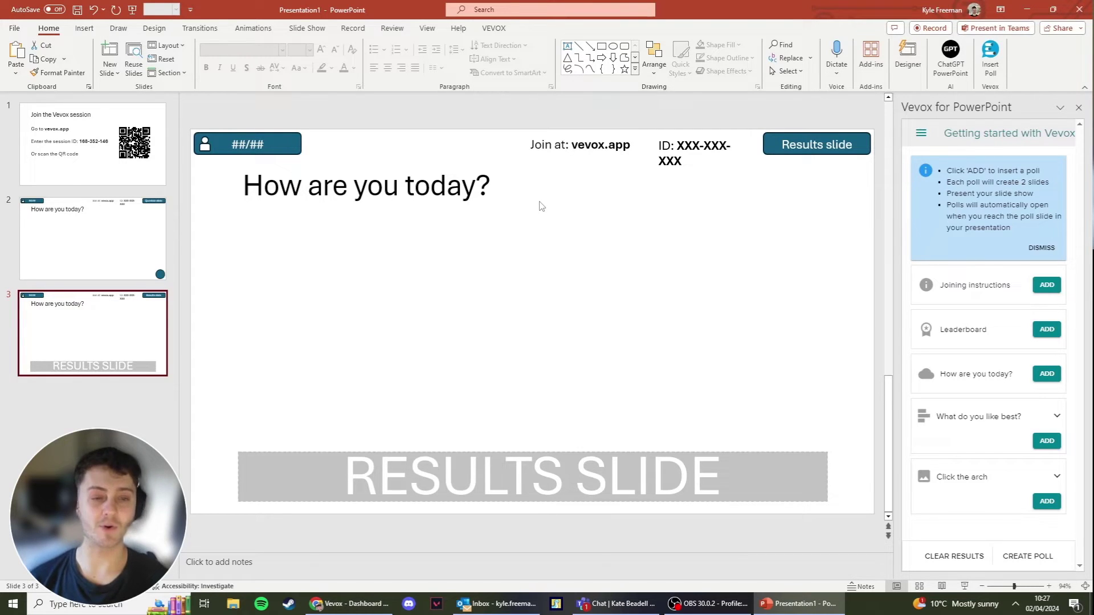
pyautogui.click(139, 269)
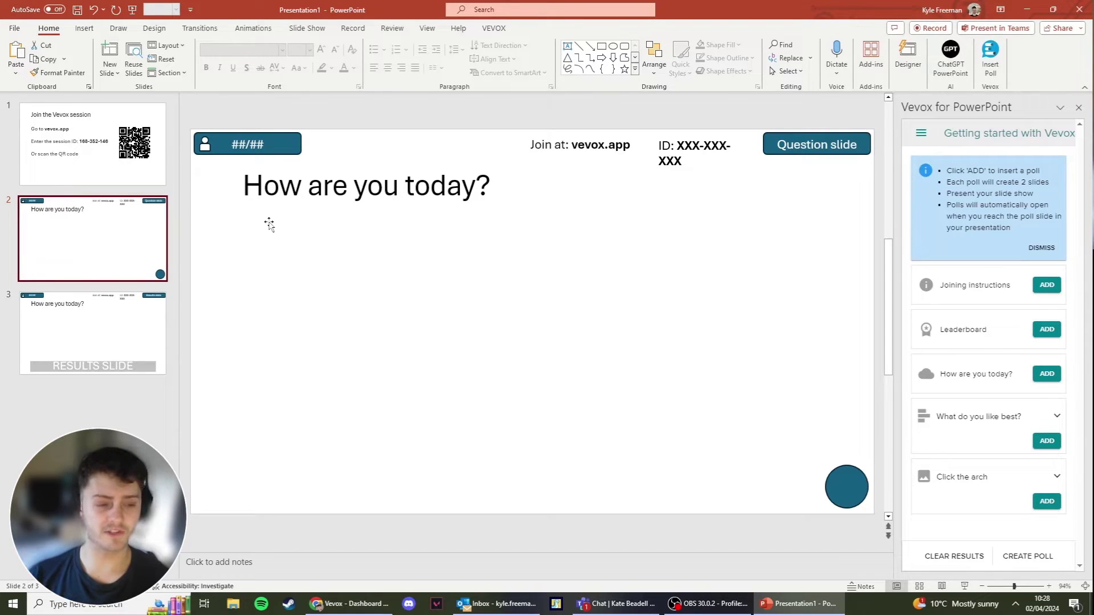
pyautogui.click(106, 317)
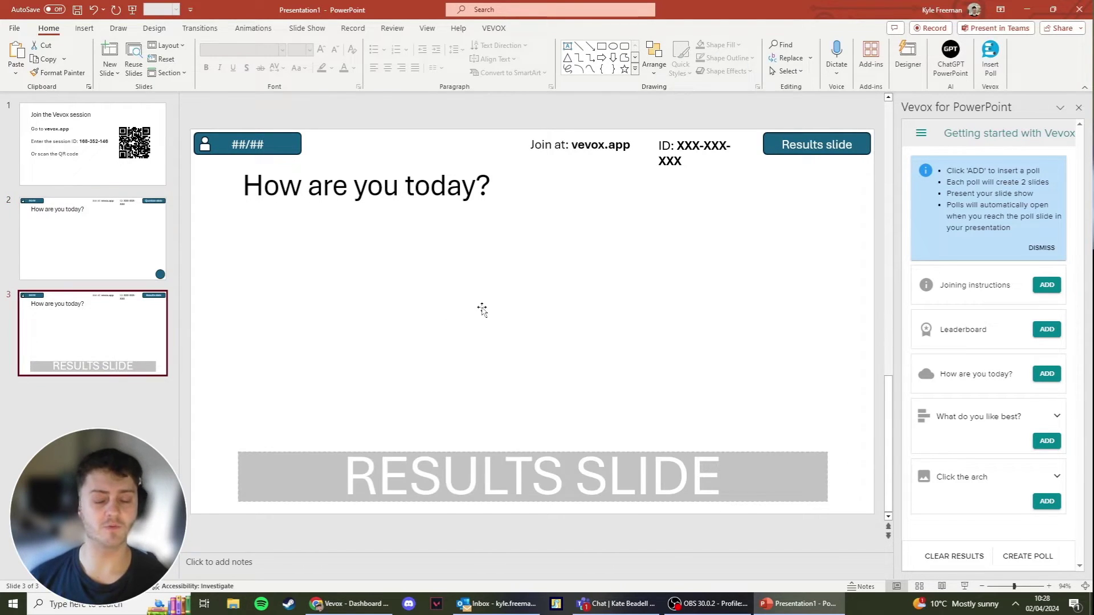
pyautogui.click(94, 399)
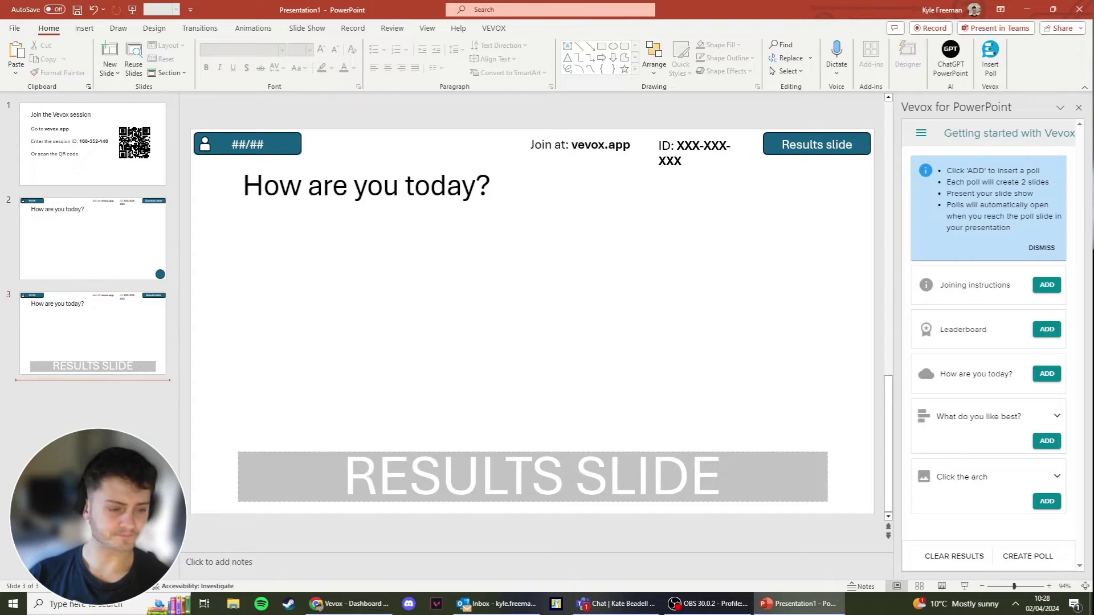
# Step: Add the 'What do you like best?' poll (Coke, Pepsi, Dr Pepper, Sprite) and review both slides
pyautogui.click(1039, 440)
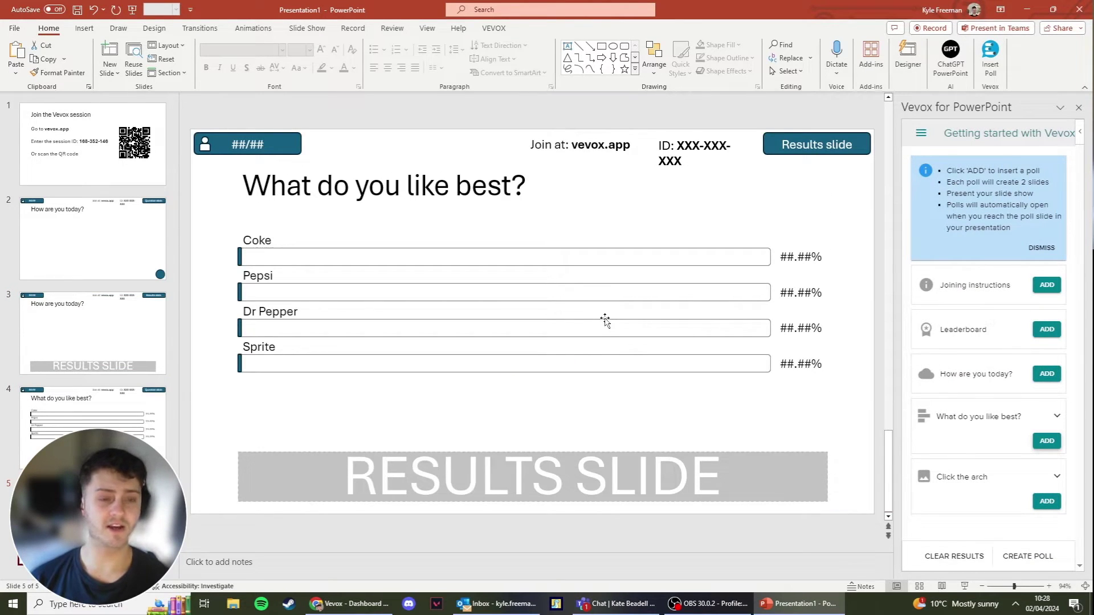
pyautogui.scroll(2, 222, 393)
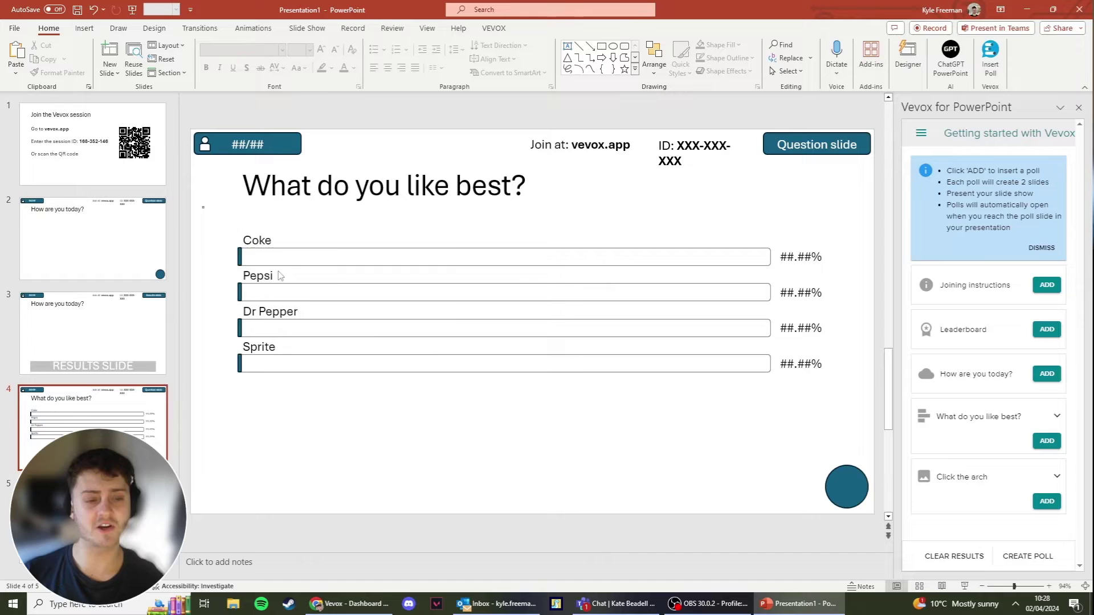
pyautogui.moveTo(205, 207); pyautogui.dragTo(836, 440)
pyautogui.click(771, 454)
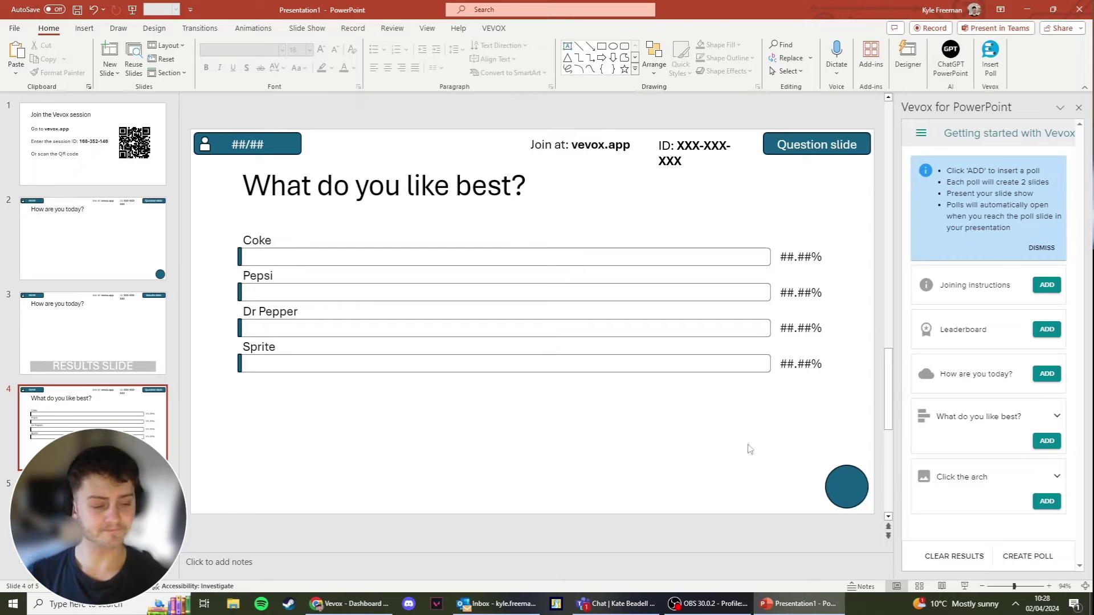
pyautogui.click(148, 495)
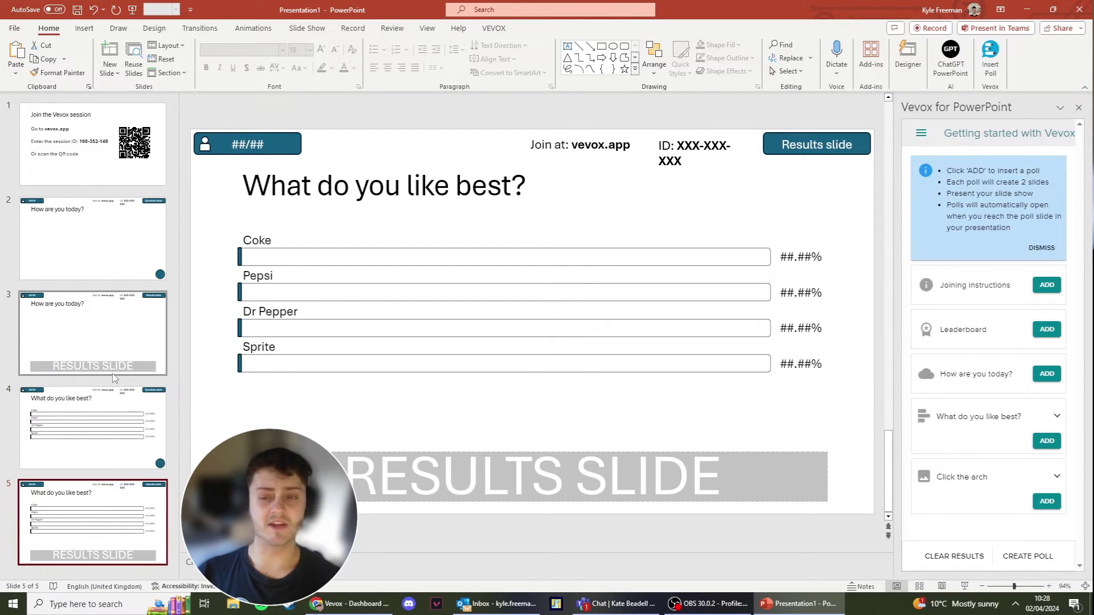
pyautogui.click(154, 444)
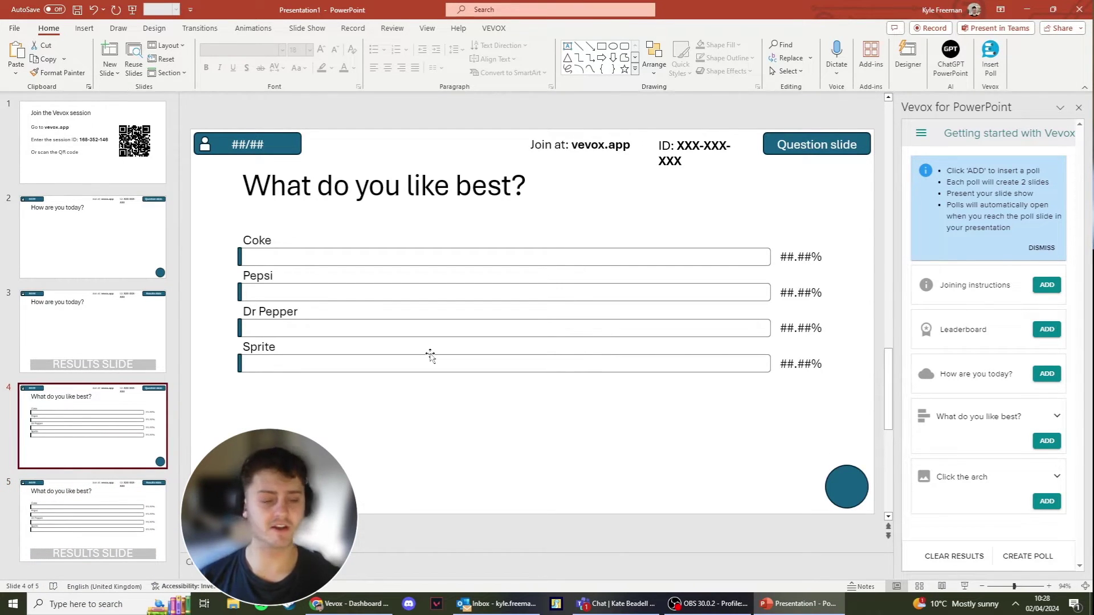
pyautogui.press('Down')
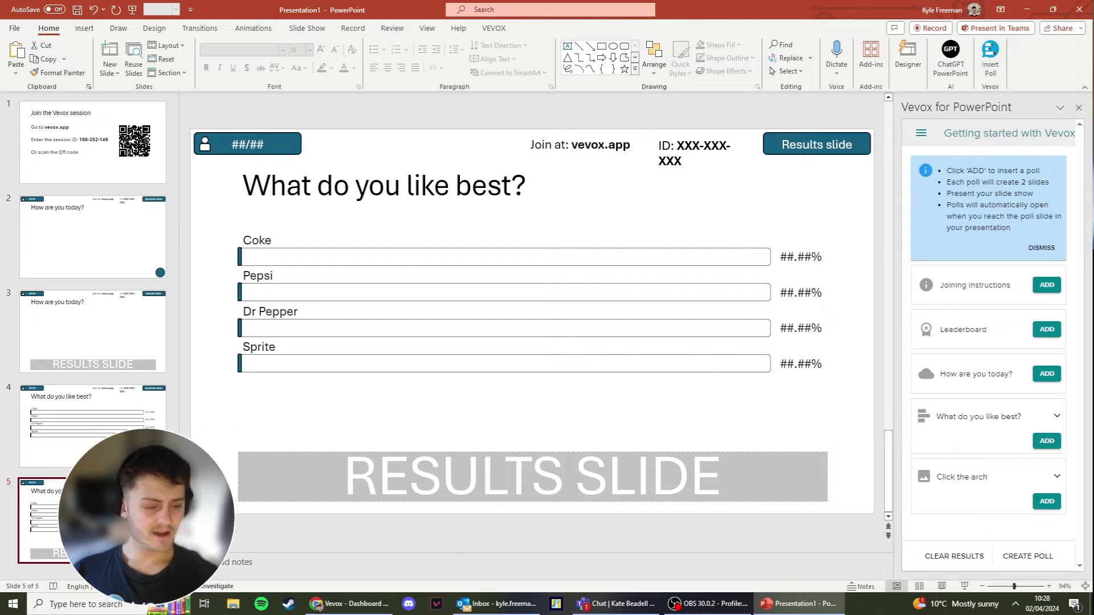
# Step: Add the 'Click the arch' image poll as slides 6 and 7, keeping the ellipse over the arch
pyautogui.click(1050, 507)
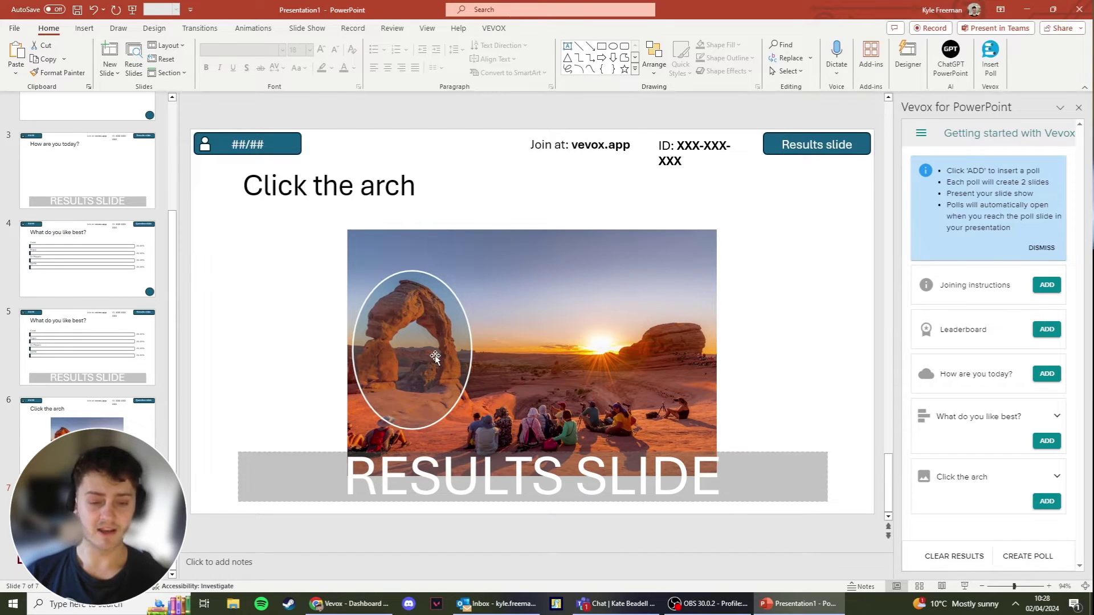
pyautogui.click(433, 356)
pyautogui.moveTo(421, 358); pyautogui.dragTo(491, 331)
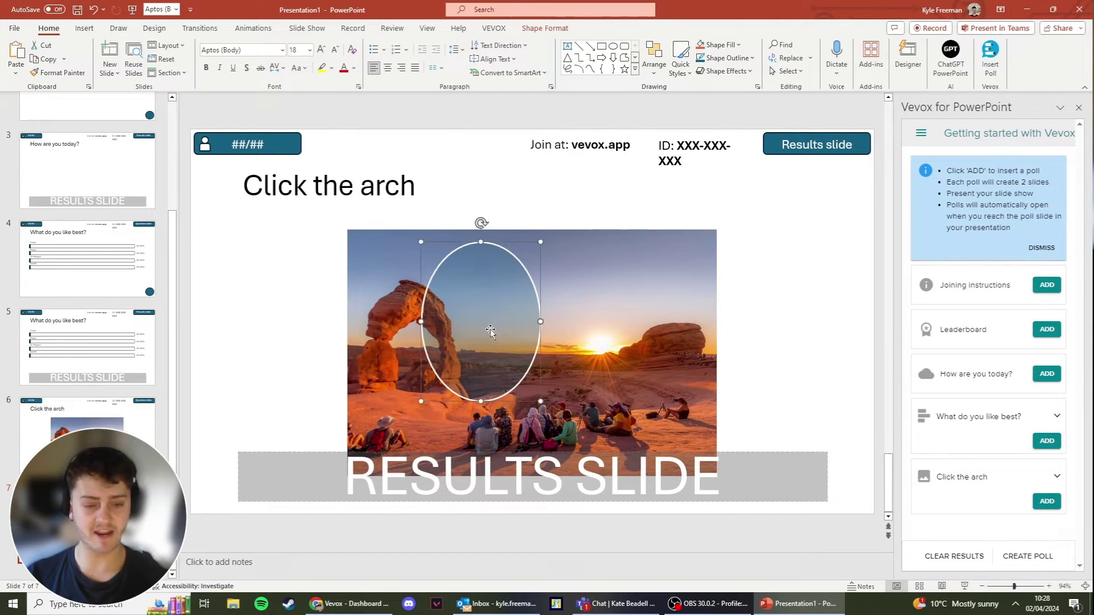
pyautogui.hotkey('ctrl', 'z')
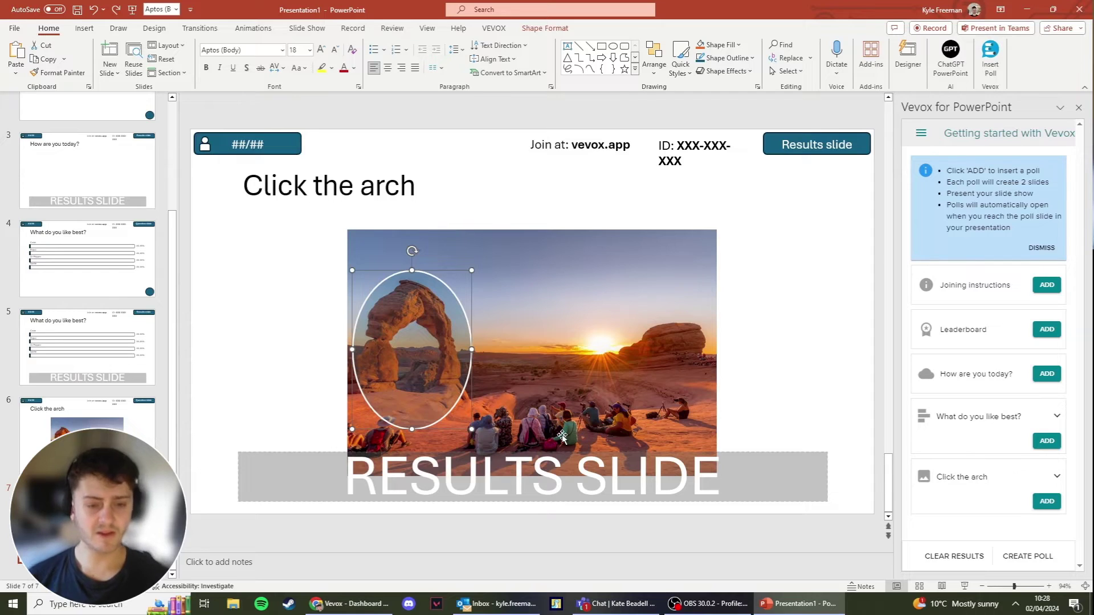
pyautogui.click(270, 290)
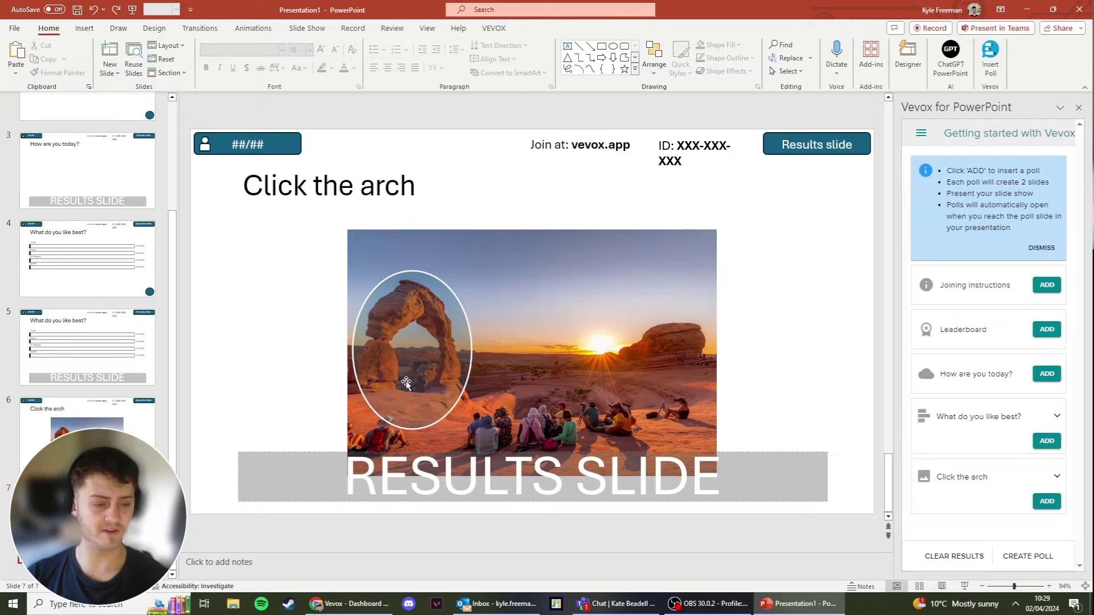
pyautogui.click(85, 450)
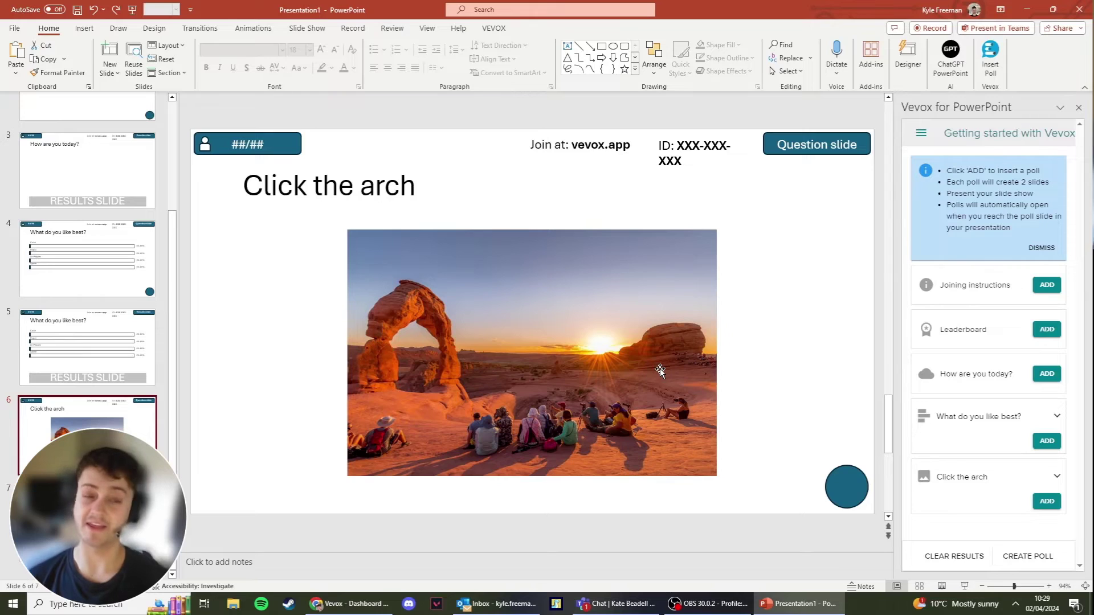
# Step: Delete the How are you today?, What do you like best? and Click the arch poll slides
pyautogui.scroll(5, 91, 256)
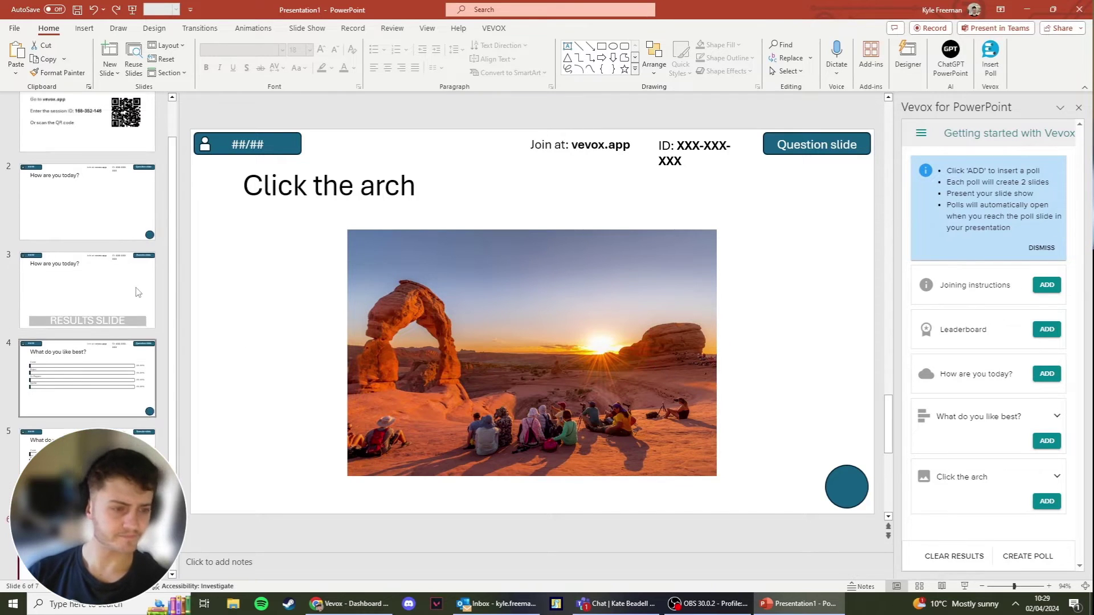
pyautogui.click(114, 170)
pyautogui.click(118, 228)
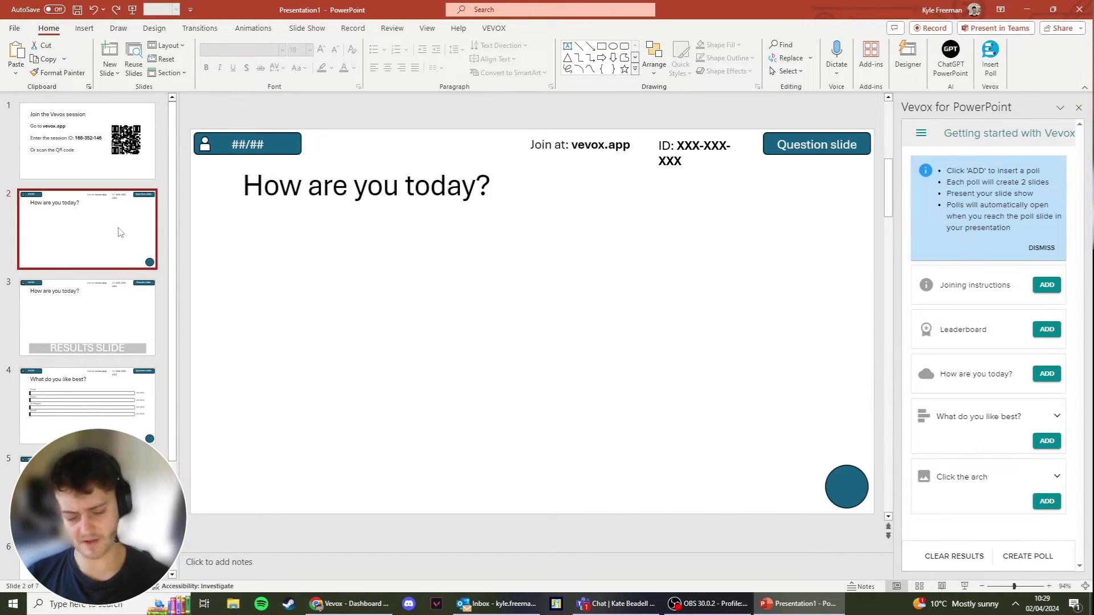
pyautogui.press('Delete')
pyautogui.press('Delete')
pyautogui.press('Delete')
pyautogui.press('Delete')
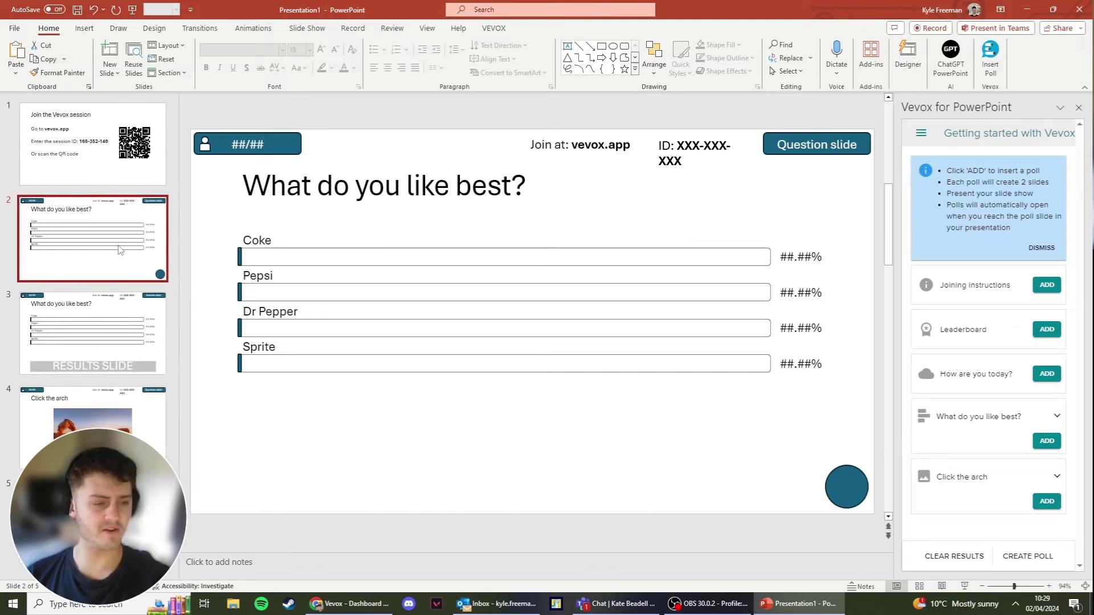
pyautogui.press('Delete')
pyautogui.press('Delete')
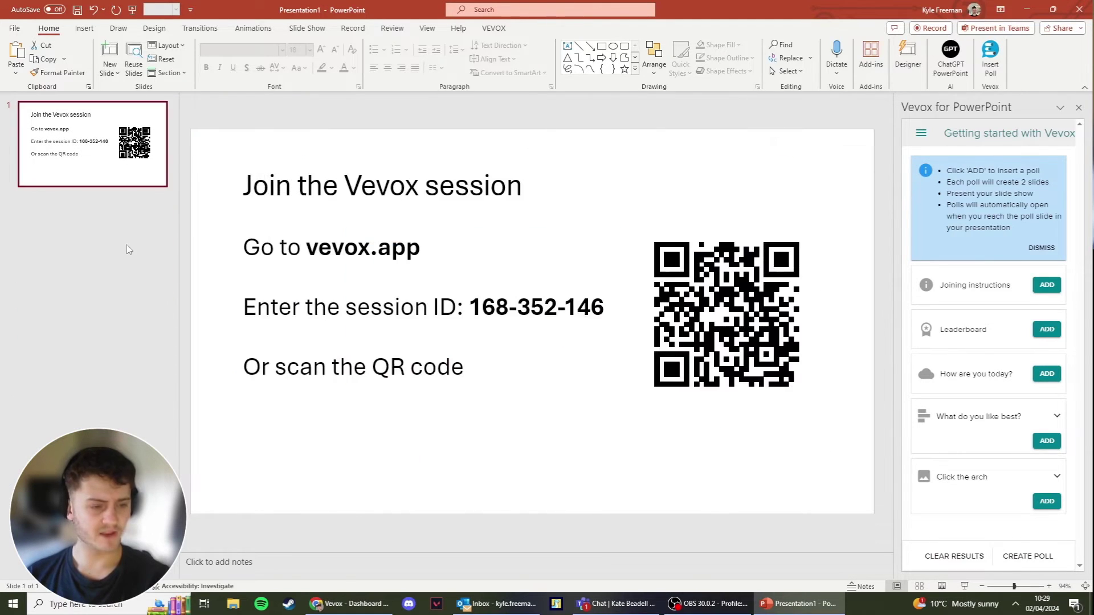
pyautogui.click(115, 263)
pyautogui.press('Return')
pyautogui.press('Return')
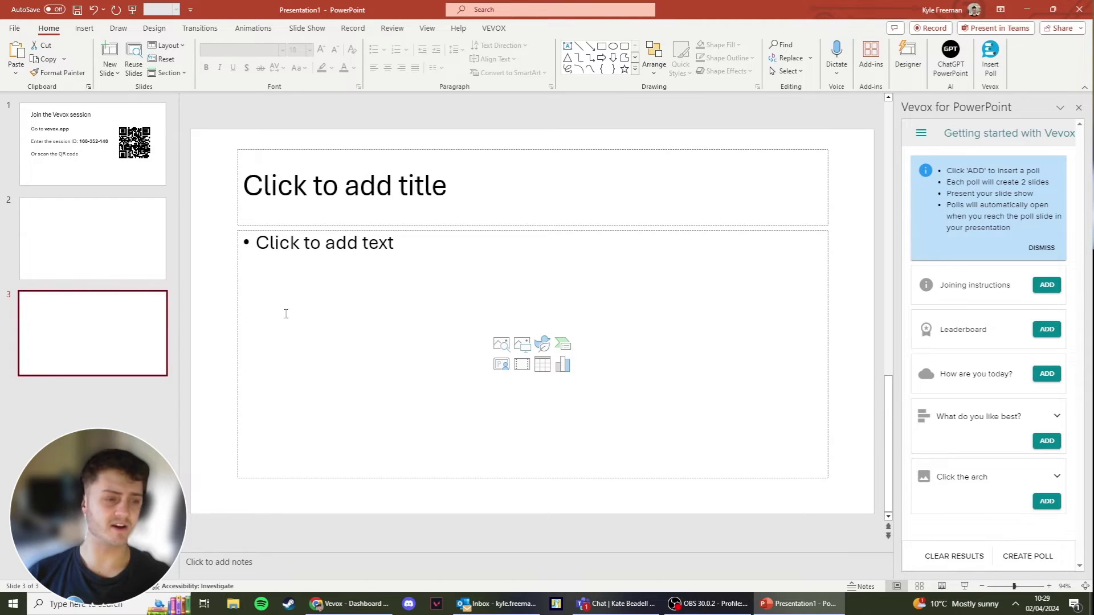
# Step: Insert the 'How are you today?' poll after blank slide 2, then delete both its slides
pyautogui.click(122, 241)
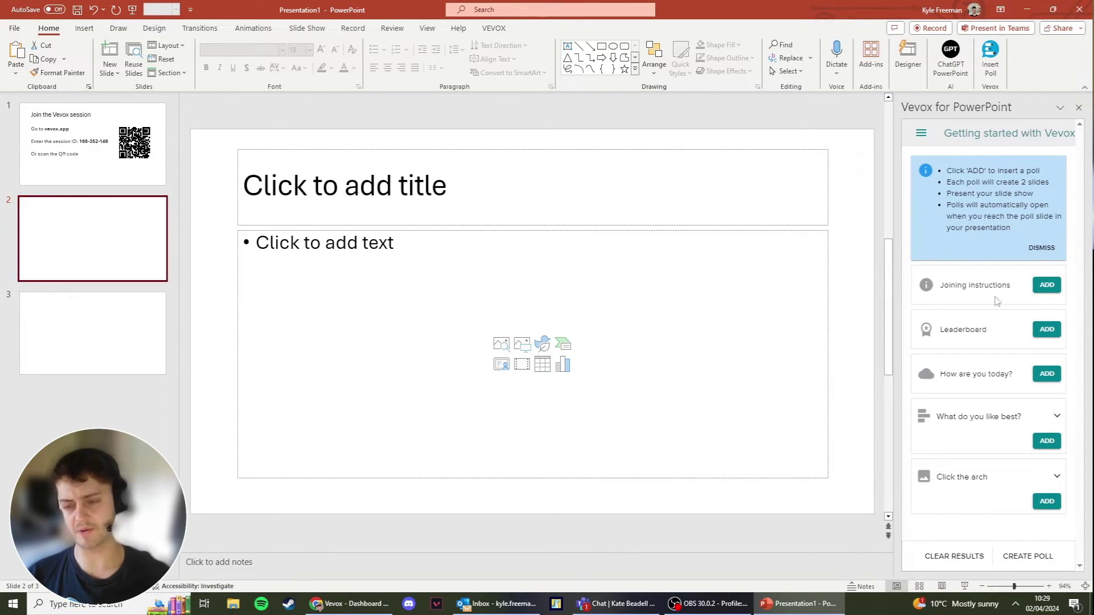
pyautogui.click(1047, 374)
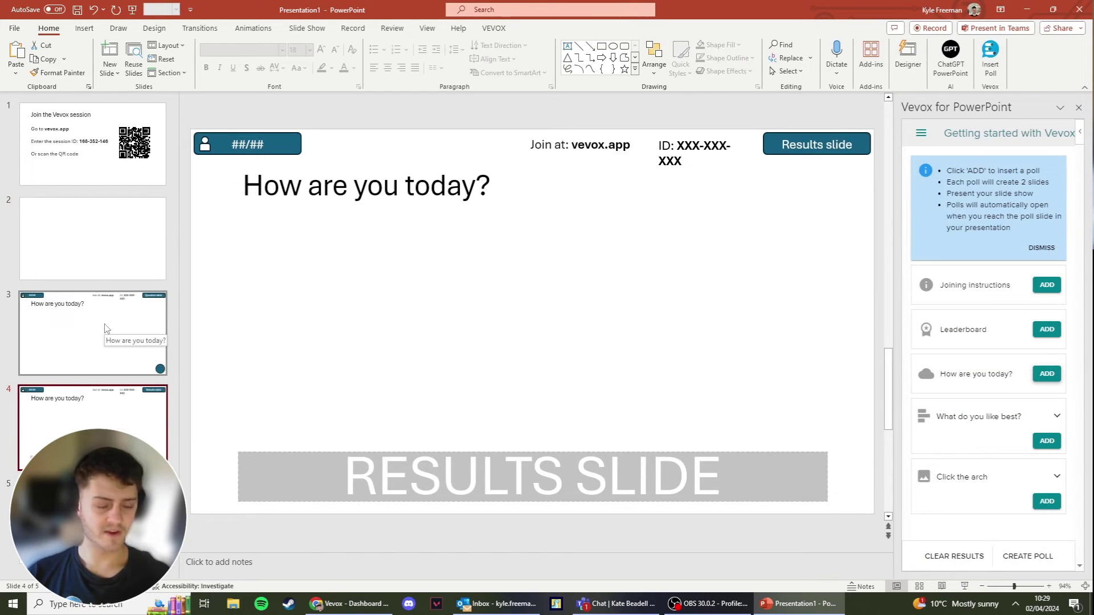
pyautogui.click(104, 328)
pyautogui.click(60, 242)
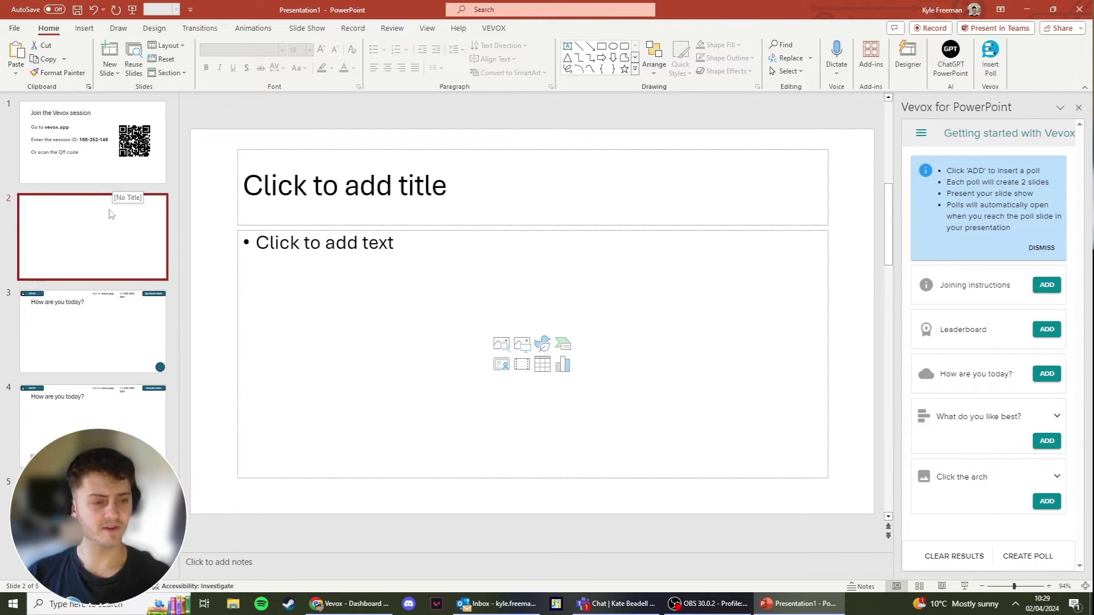
pyautogui.click(93, 351)
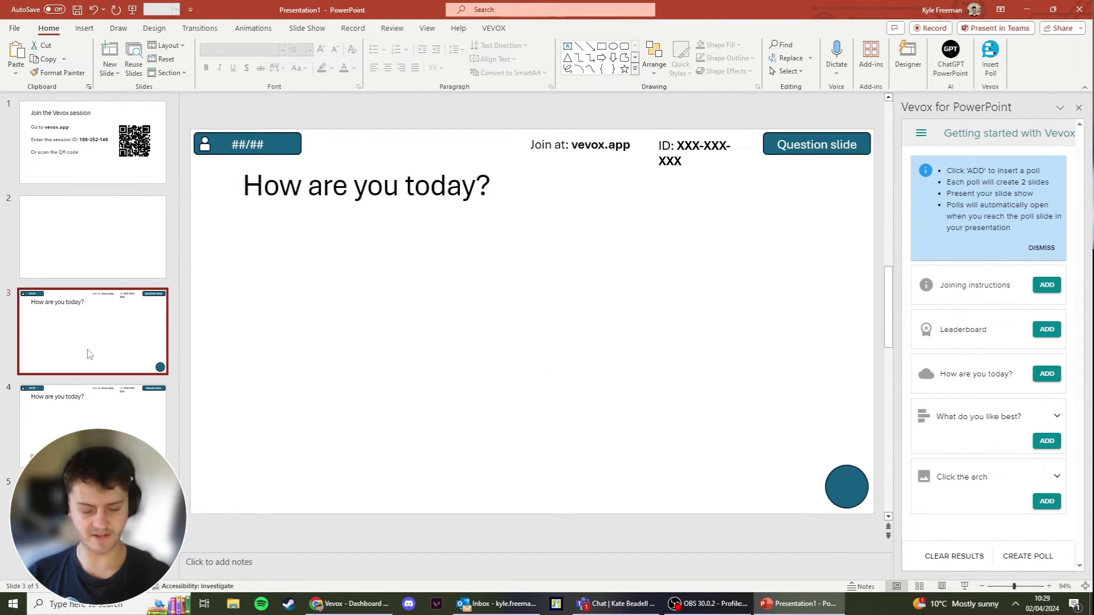
pyautogui.press('Delete')
pyautogui.press('Delete')
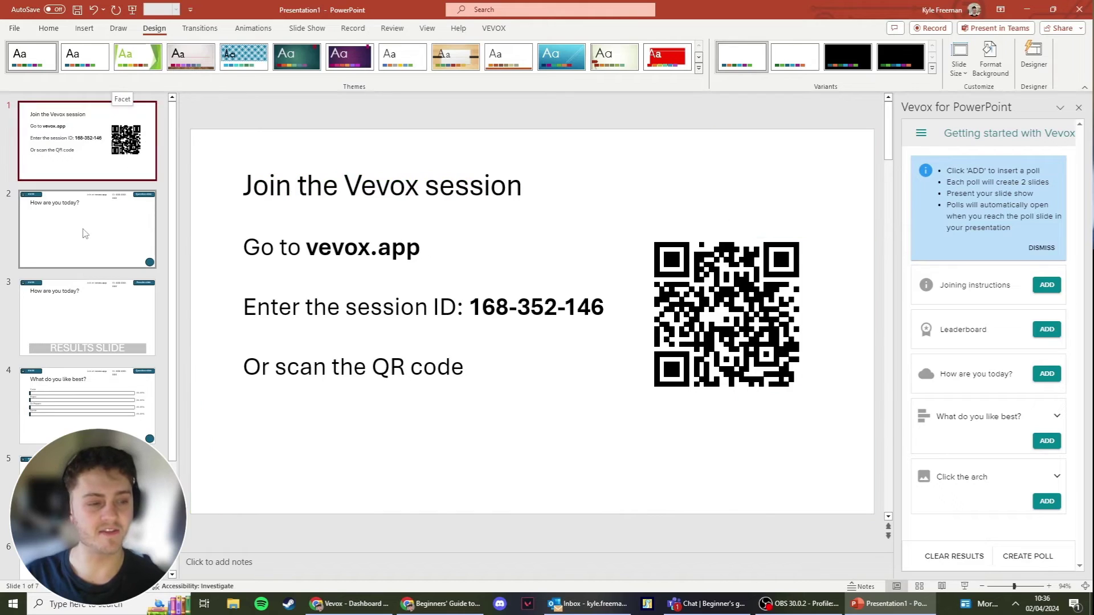
# Step: Apply the green Facet theme and review it across the slides, leaving other themes unchosen
pyautogui.click(159, 50)
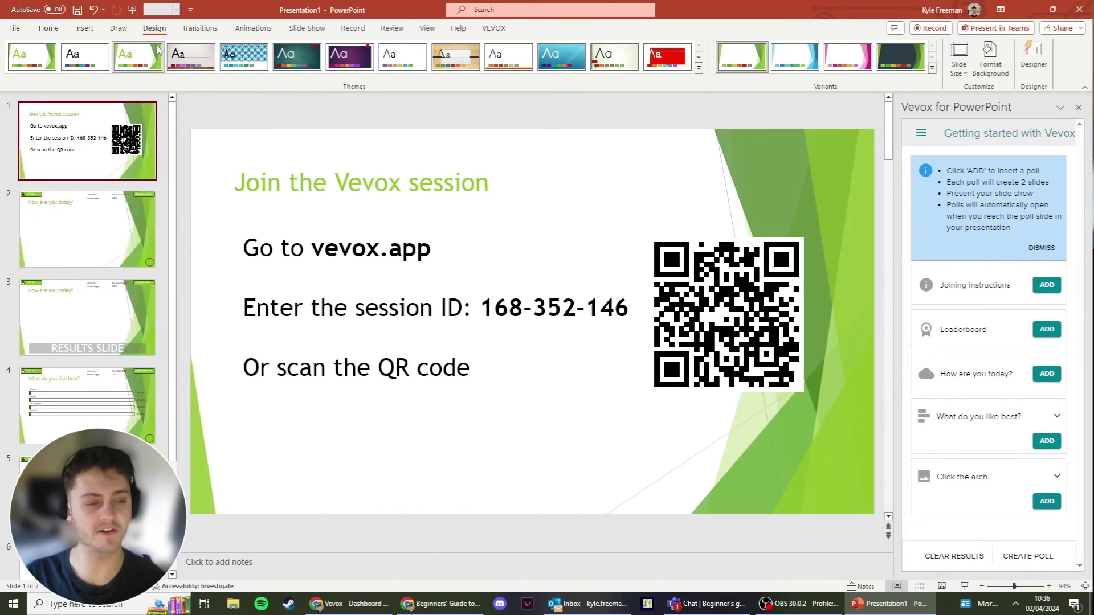
pyautogui.click(102, 249)
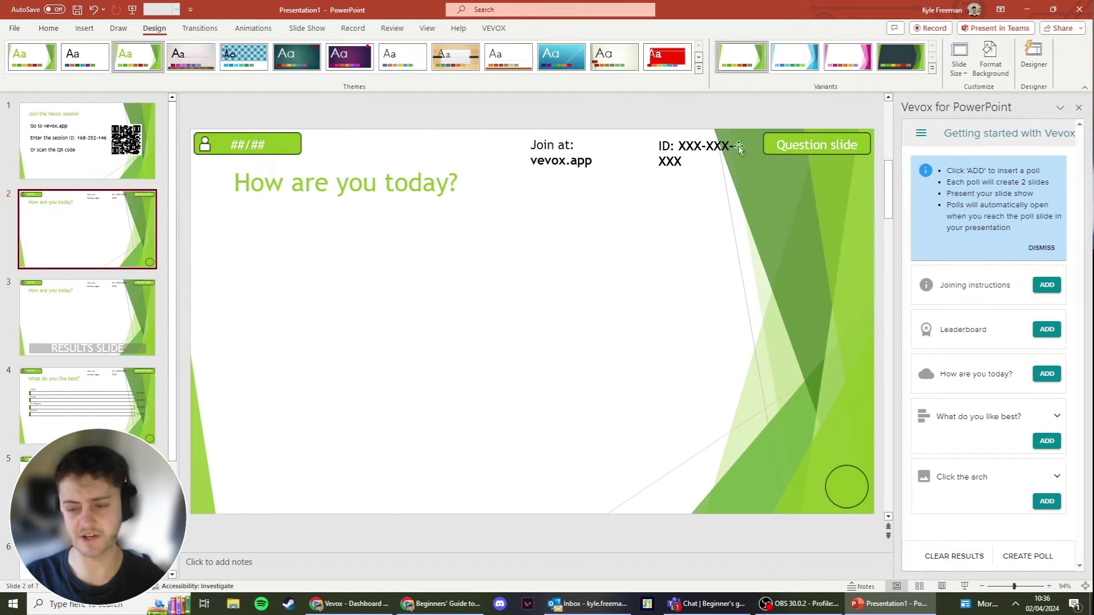
pyautogui.scroll(-3, 85, 396)
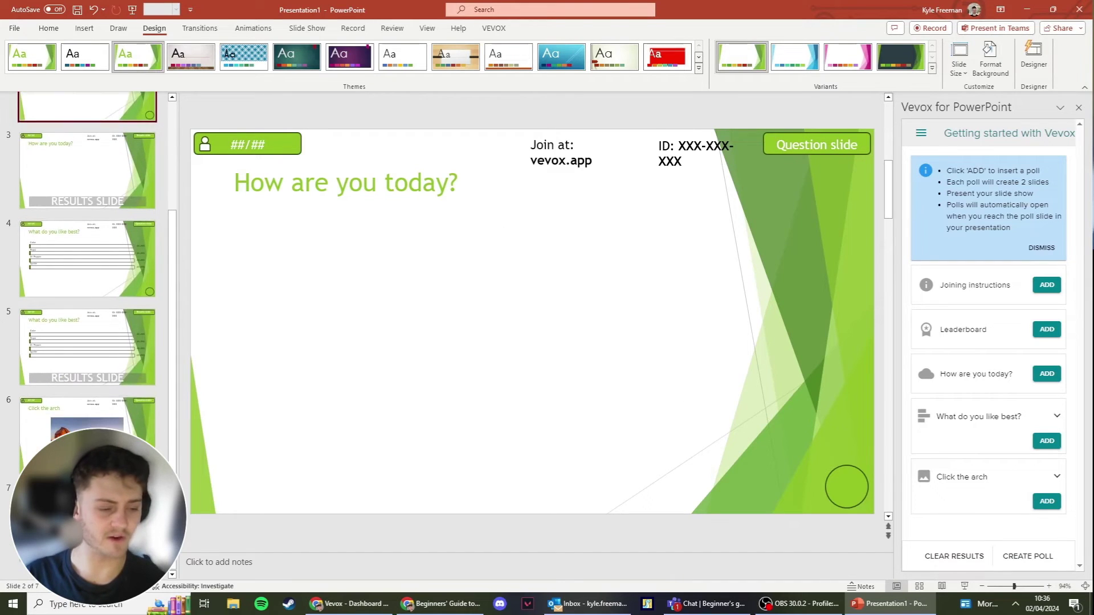
pyautogui.click(85, 407)
pyautogui.scroll(3, 74, 232)
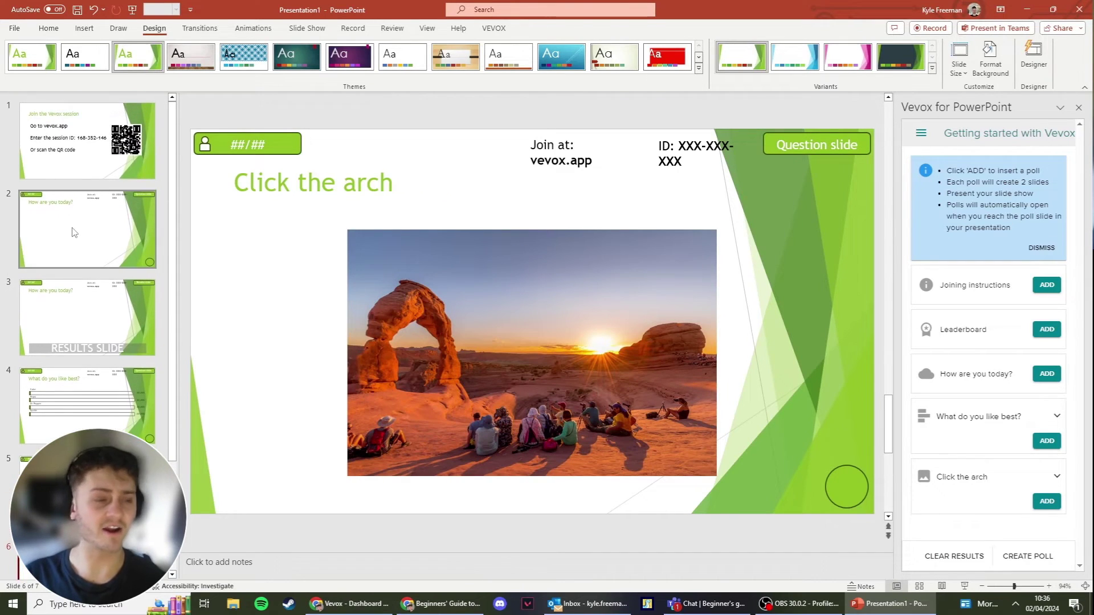
pyautogui.click(85, 139)
pyautogui.click(698, 68)
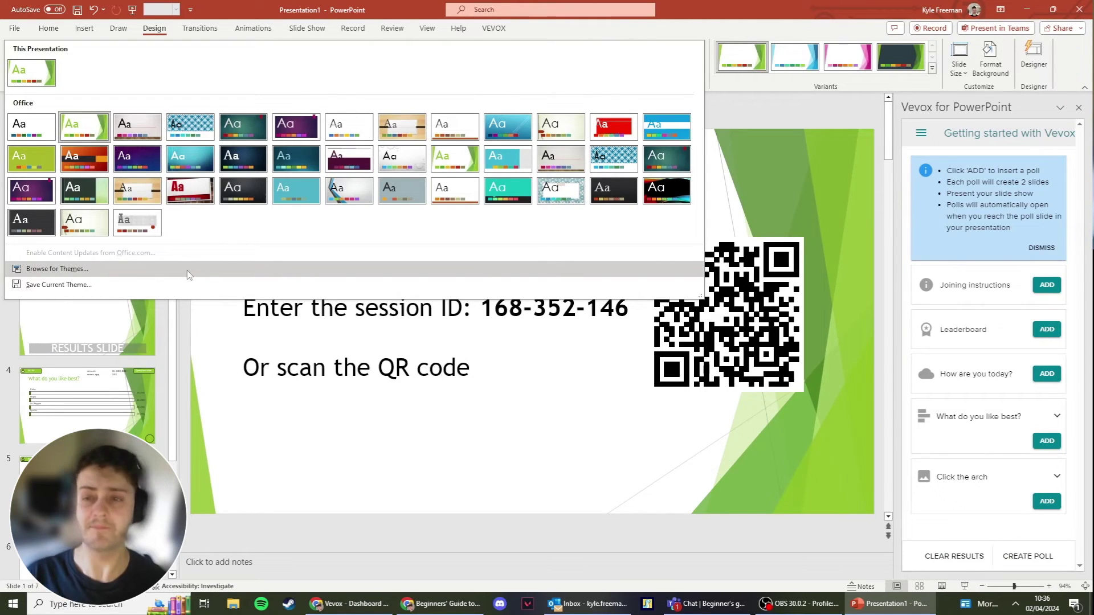
pyautogui.click(752, 98)
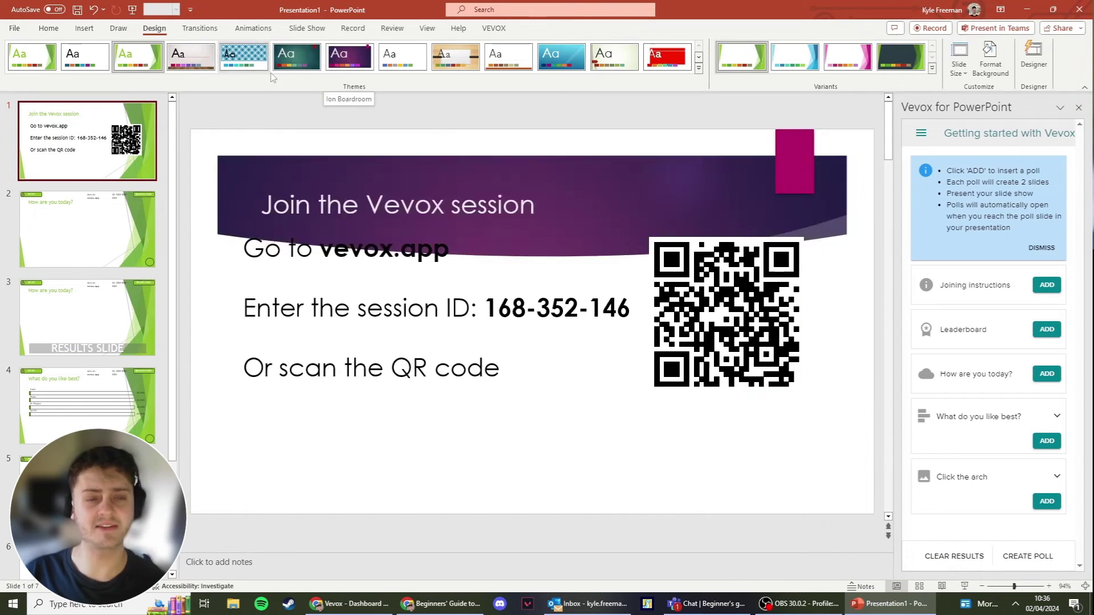
# Step: Switch to Slide Master view and scroll through the Facet layout thumbnails
pyautogui.click(427, 29)
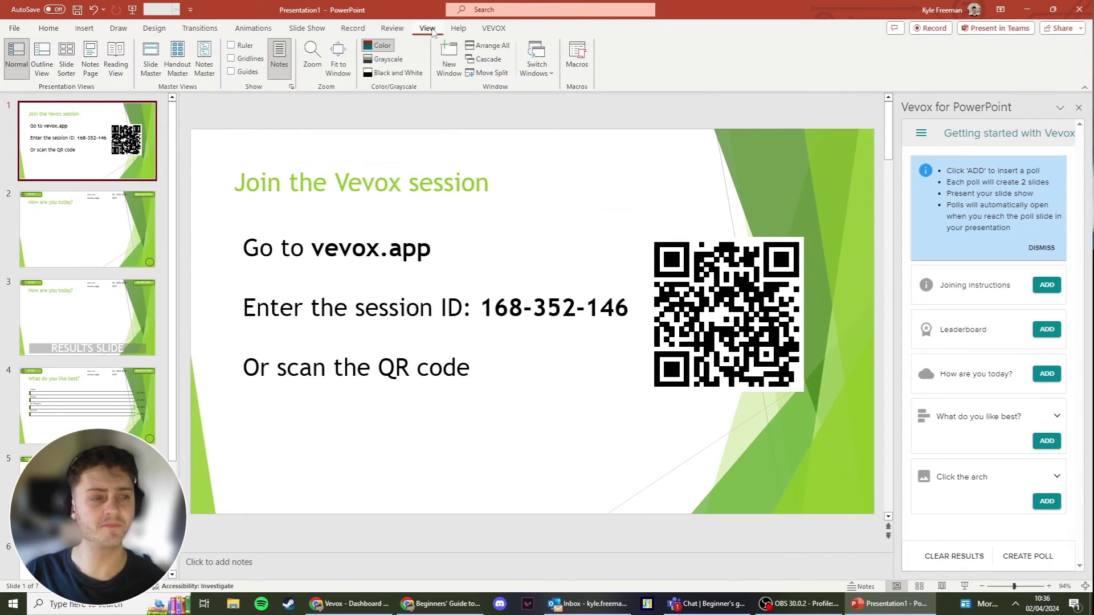
pyautogui.click(150, 57)
pyautogui.scroll(10, 128, 215)
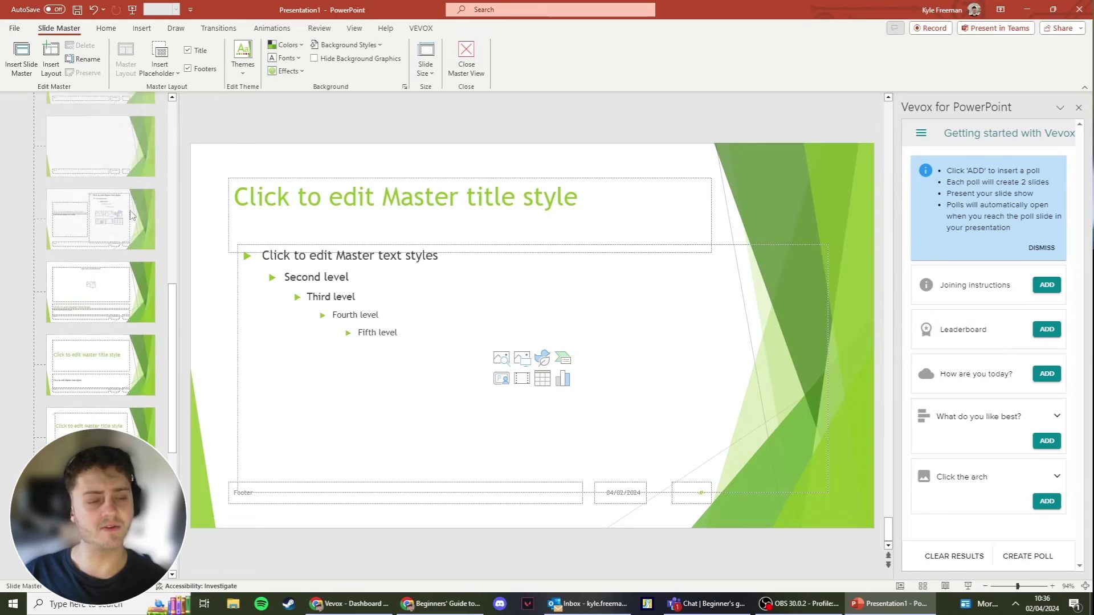
pyautogui.scroll(-10, 111, 243)
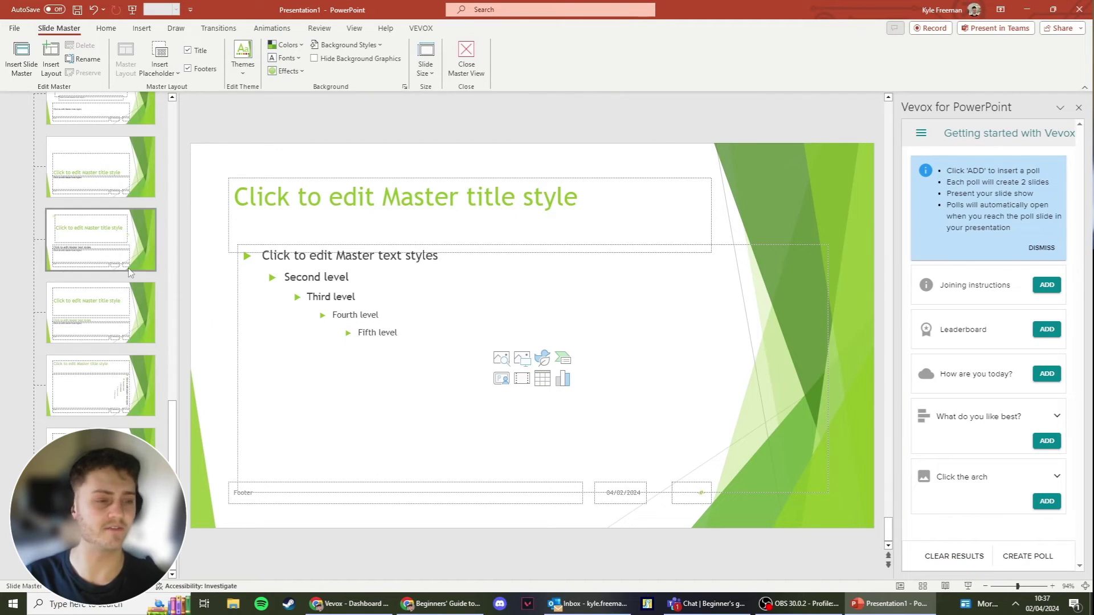
pyautogui.scroll(10, 91, 279)
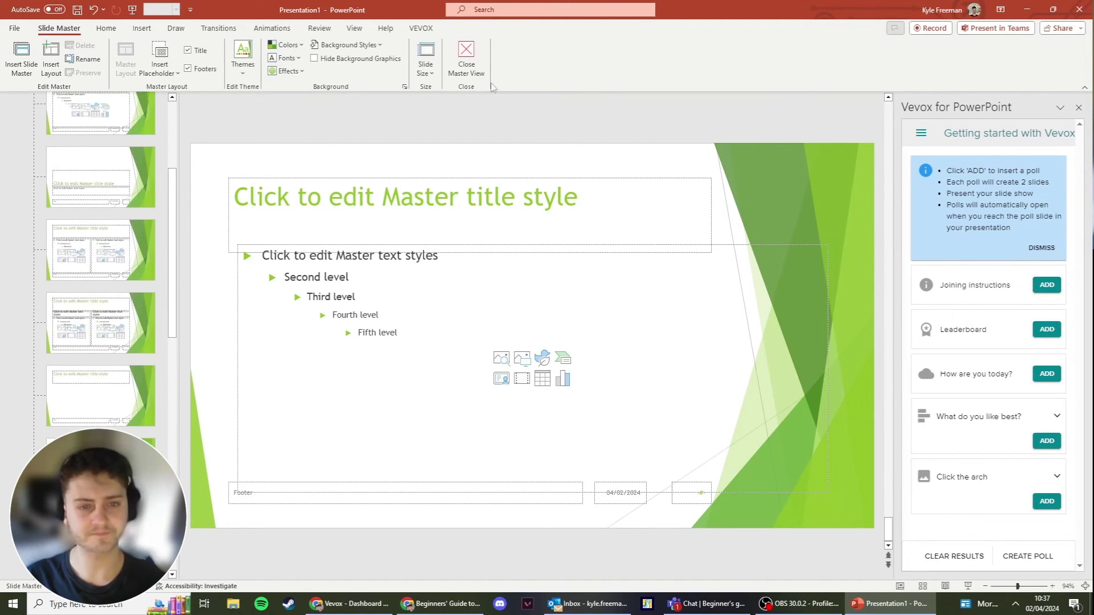
# Step: Exit Master View, add a Vevox Leaderboard slide as slide 8, and return to slide 1
pyautogui.click(466, 57)
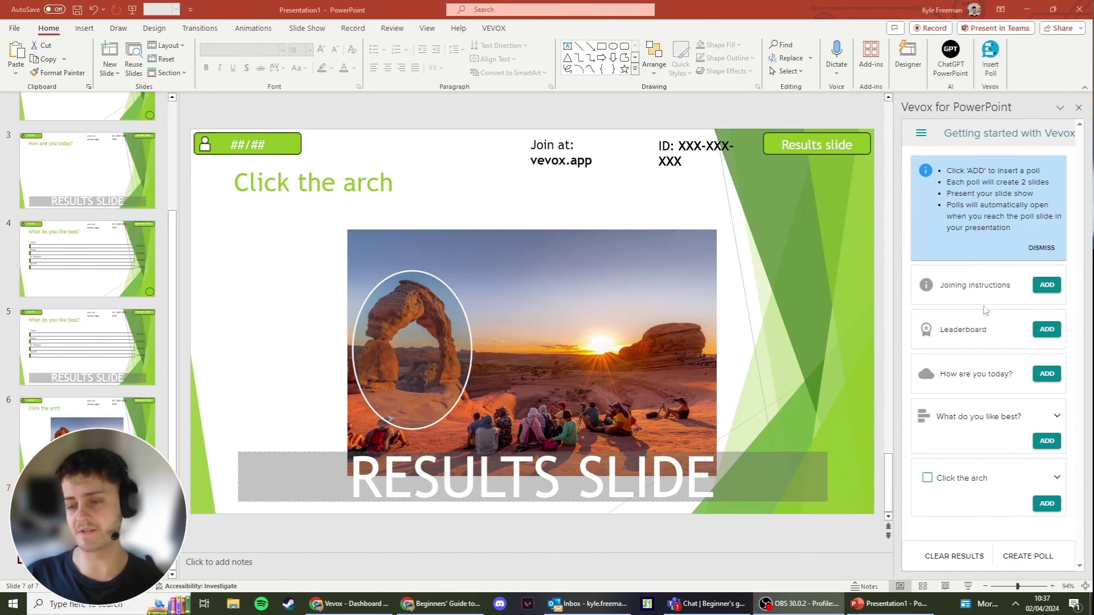
pyautogui.click(1048, 333)
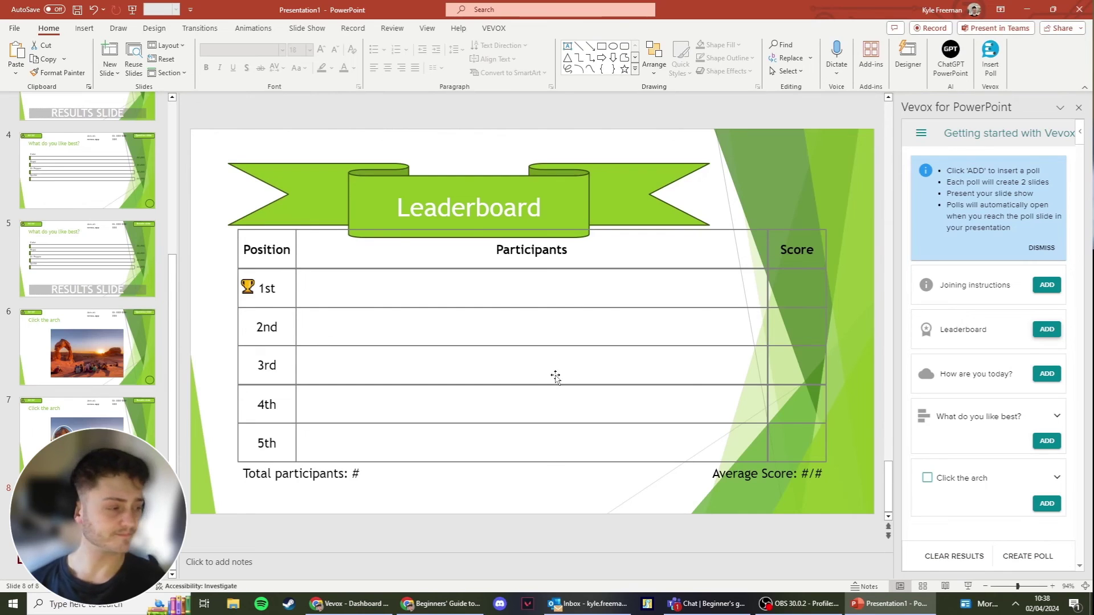
pyautogui.scroll(3, 88, 170)
pyautogui.click(88, 169)
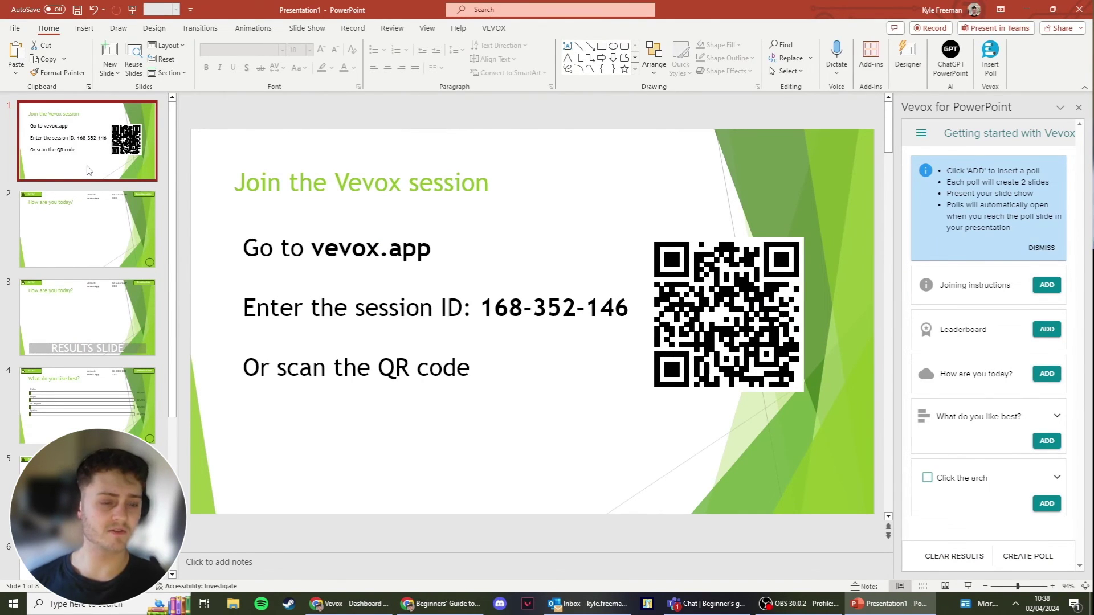
# Step: Clear Vevox results on all slides and confirm 'What do you like best?' shows 0% for every drink
pyautogui.click(93, 204)
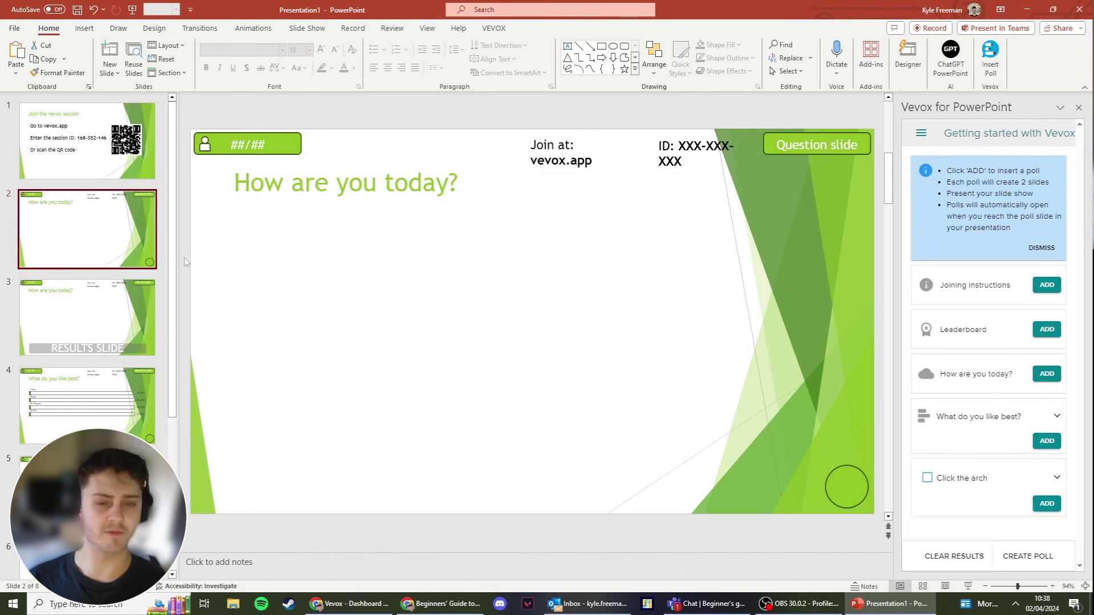
pyautogui.press('Up')
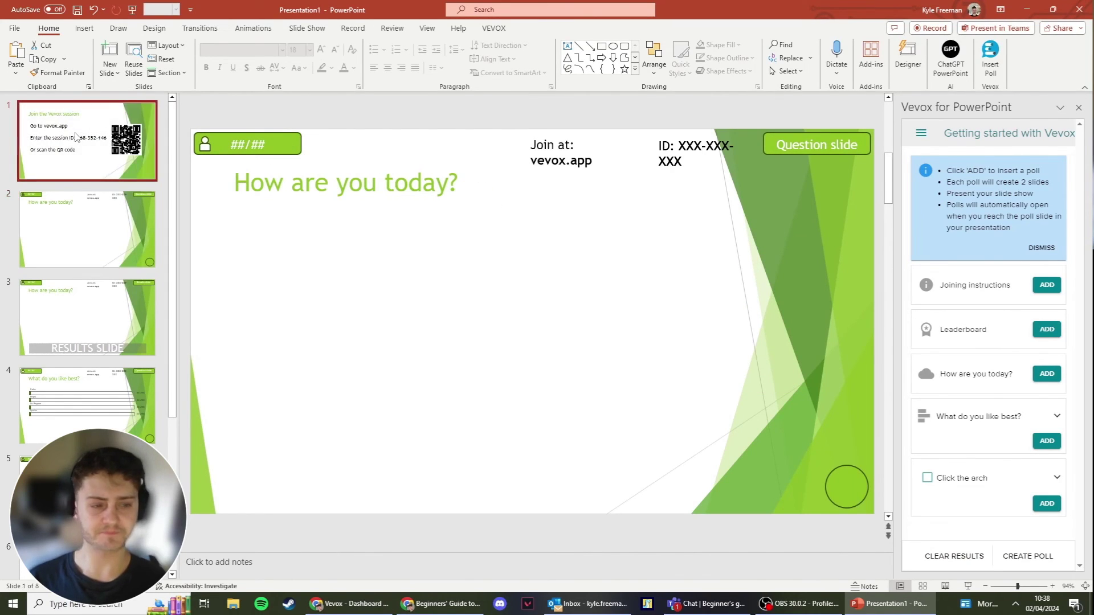
pyautogui.click(963, 557)
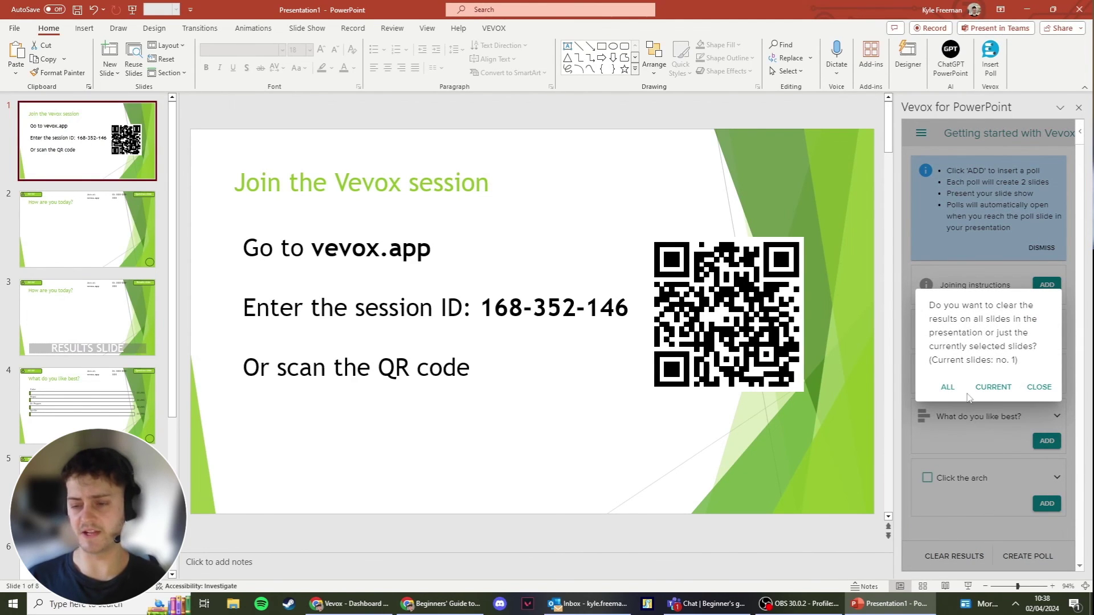
pyautogui.click(950, 390)
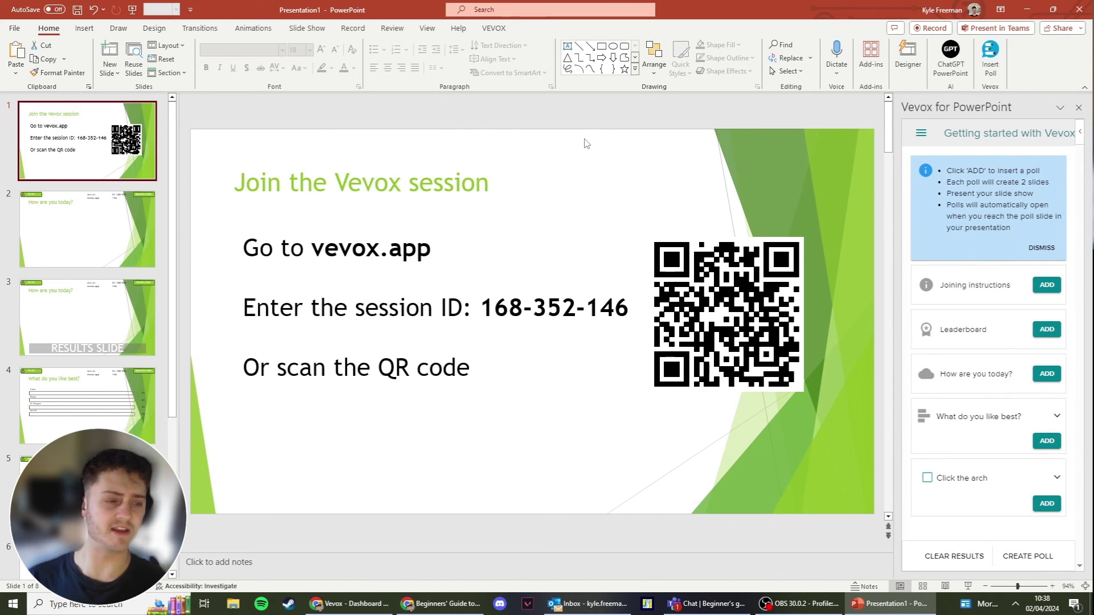
pyautogui.click(97, 467)
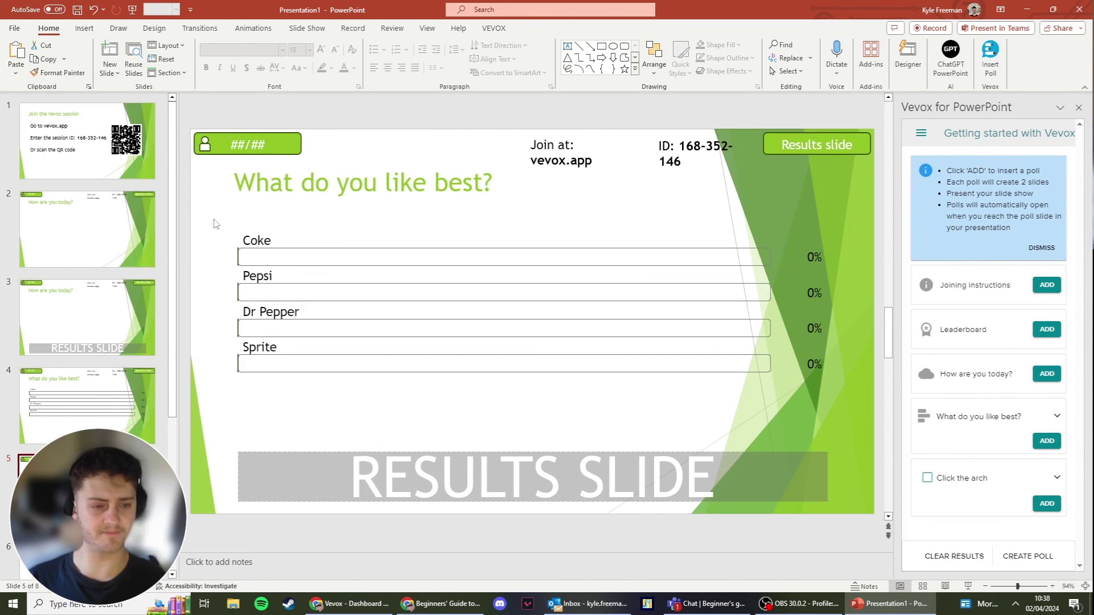